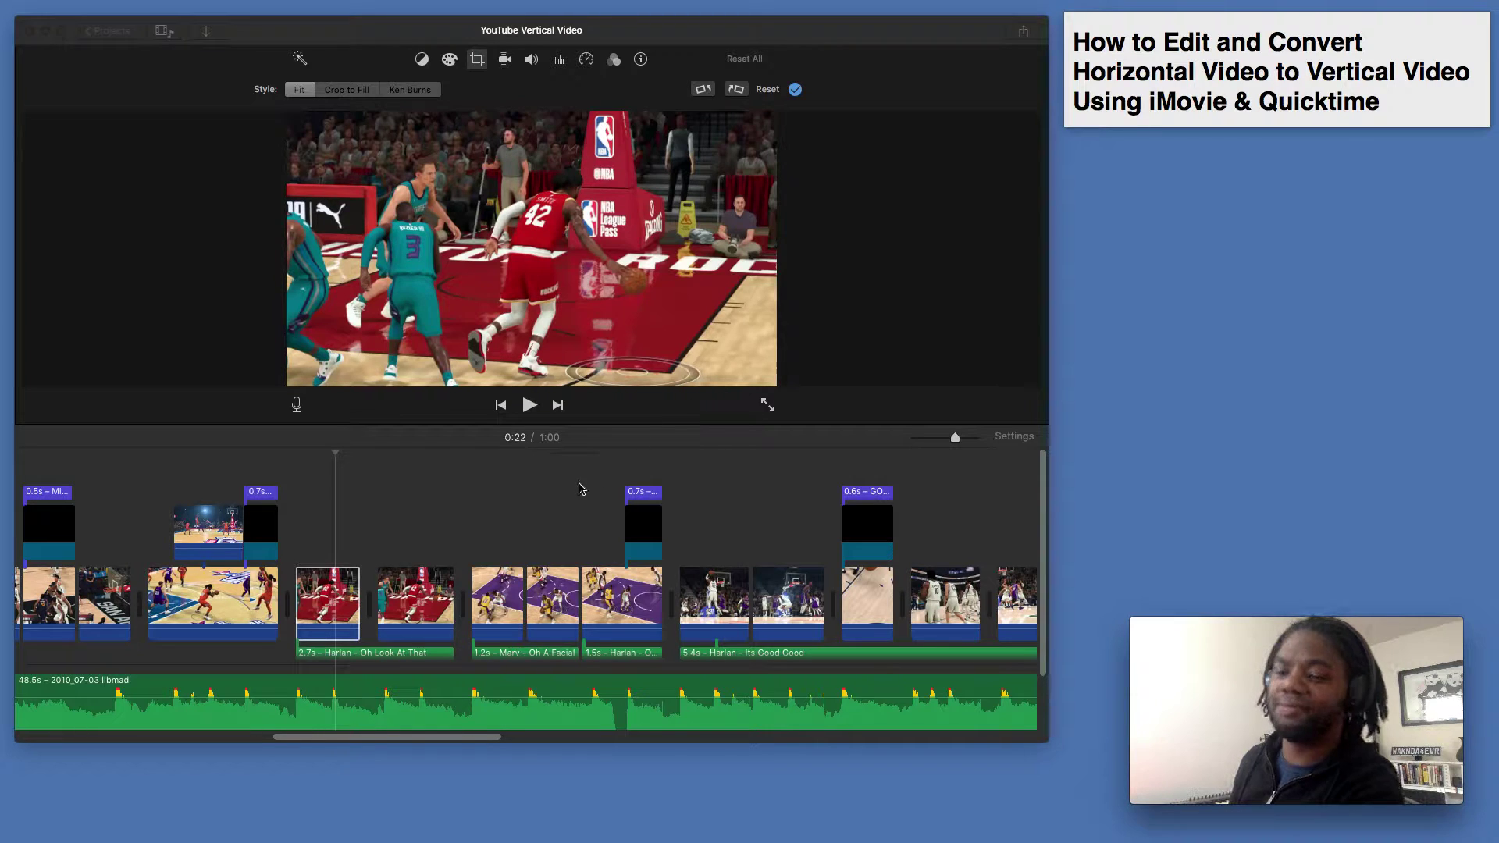
- Place the sticky notes for iMovie, Quicktime and step 1 about rotating clips with the crop tool beside the project window
key(XF86AudioMute)
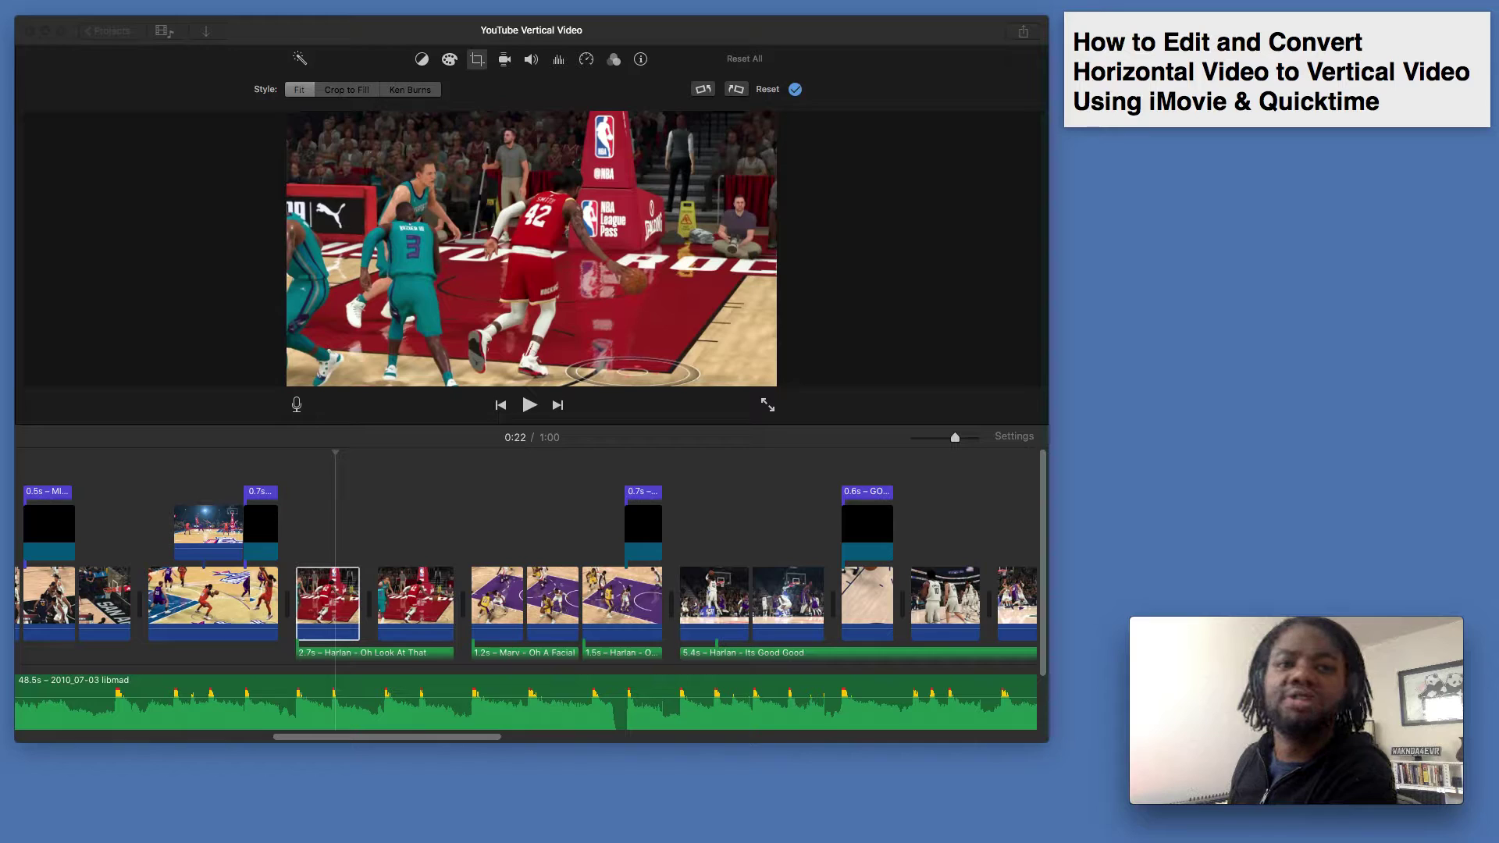
drag(766, 131, 1174, 151)
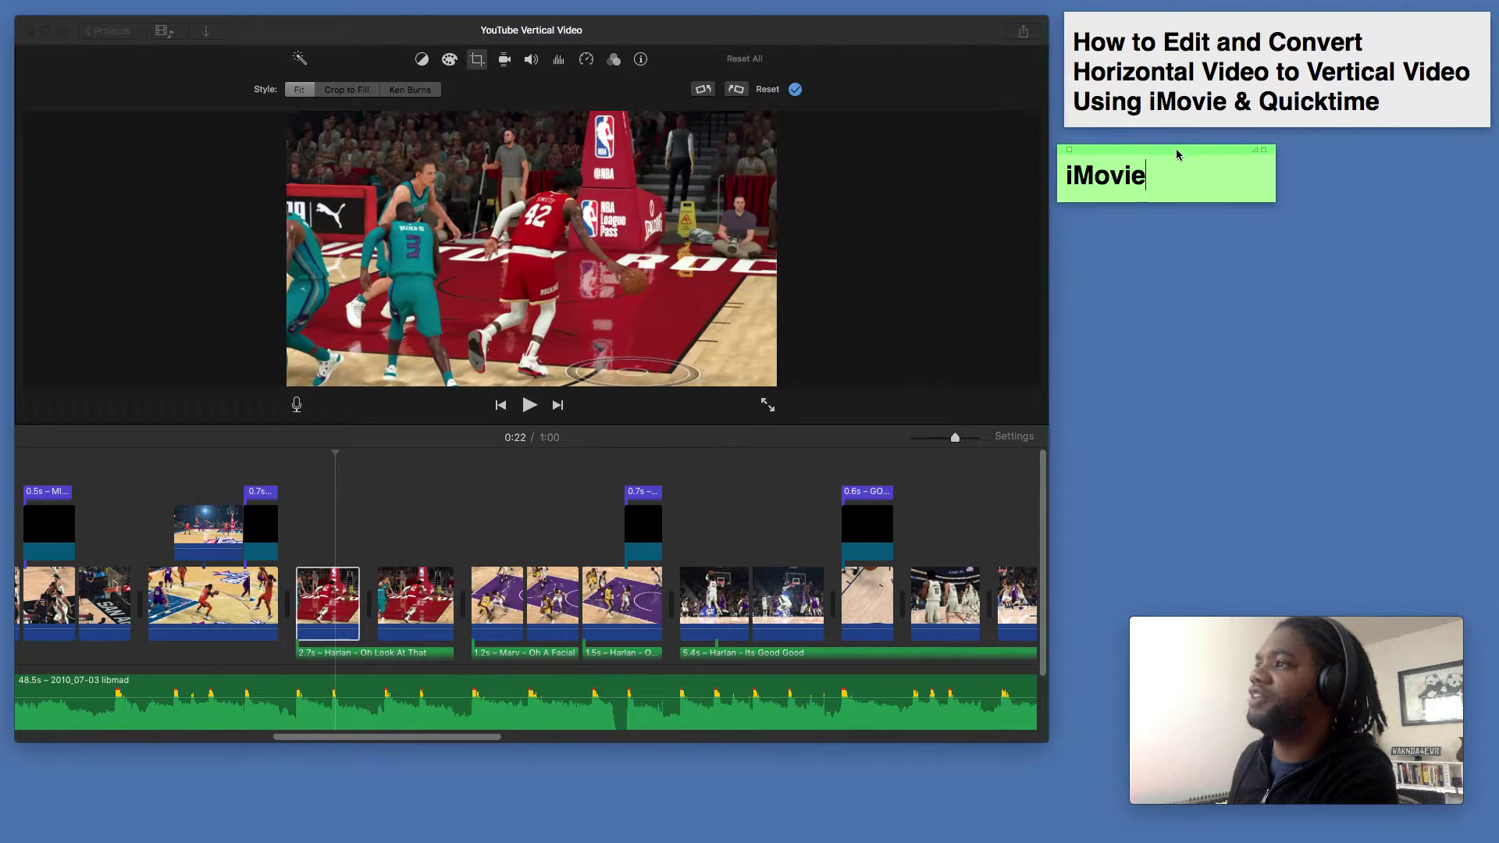
drag(497, 156, 1336, 157)
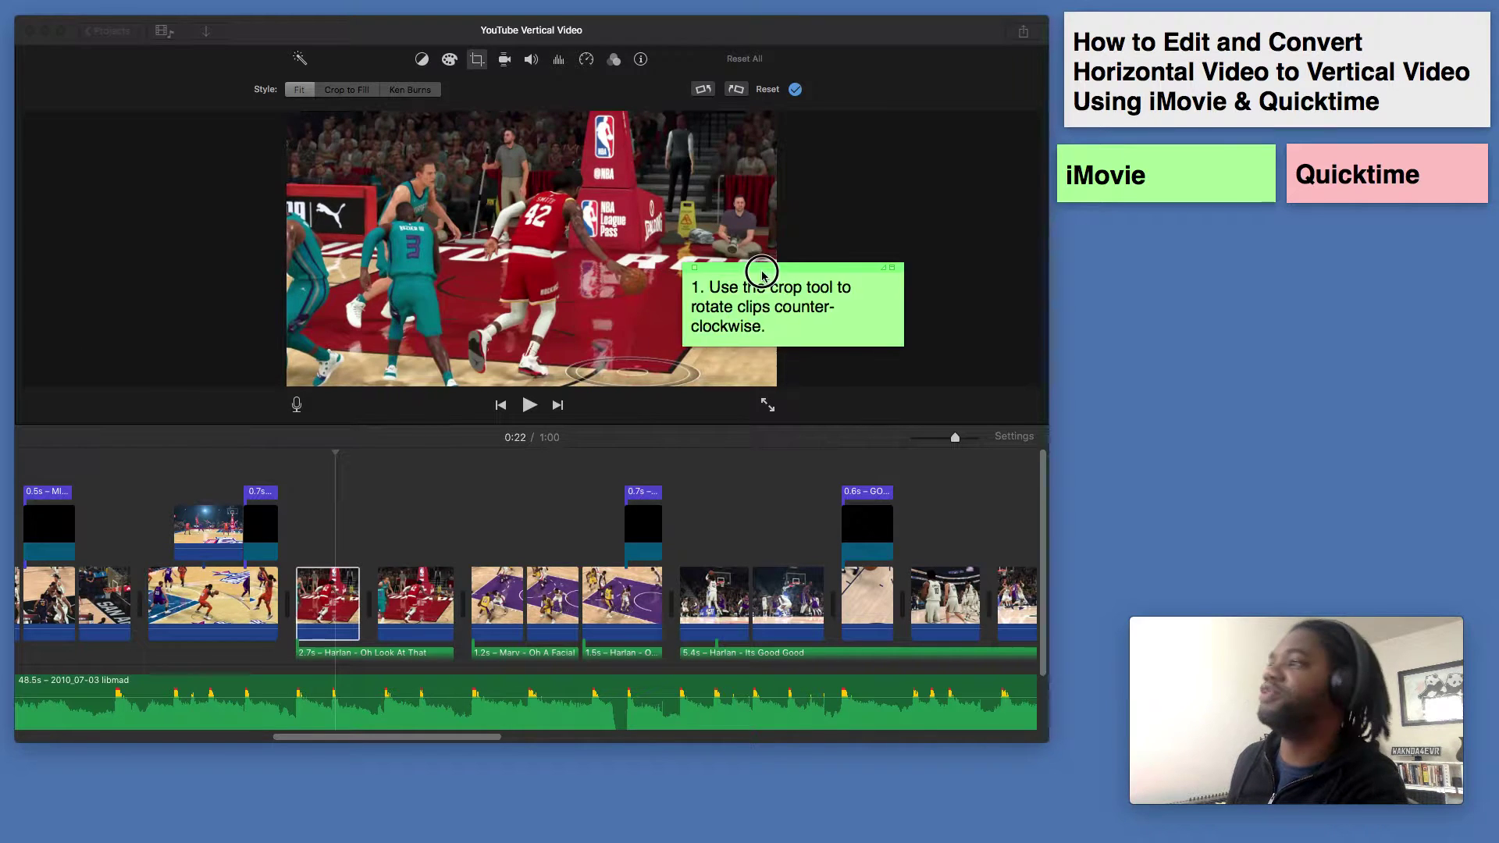
drag(762, 265, 1145, 224)
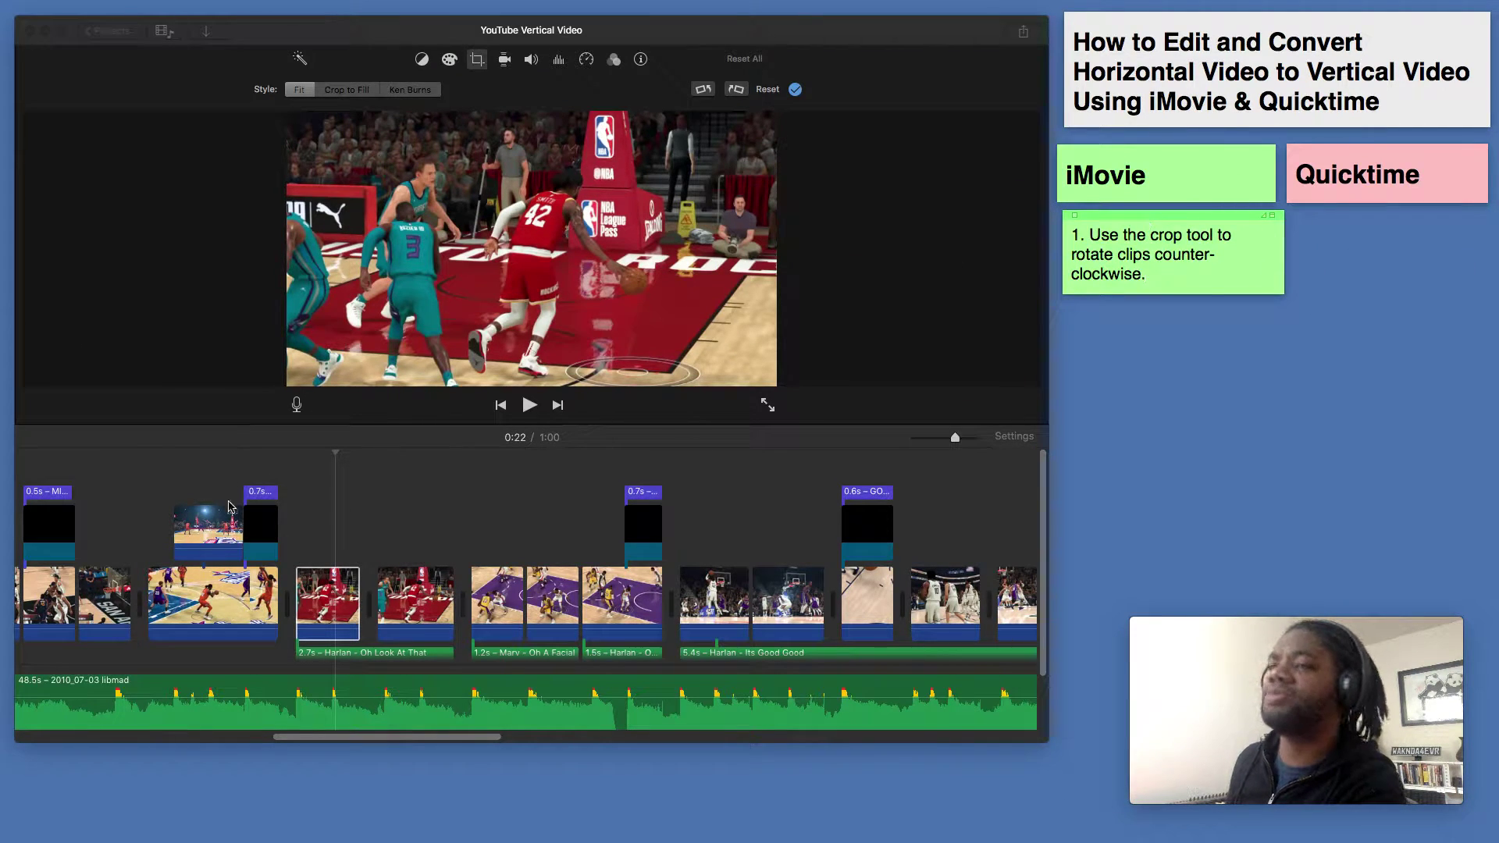
- Play back the two red-court clips from about 0:21 to review their horizontal framing
click(357, 546)
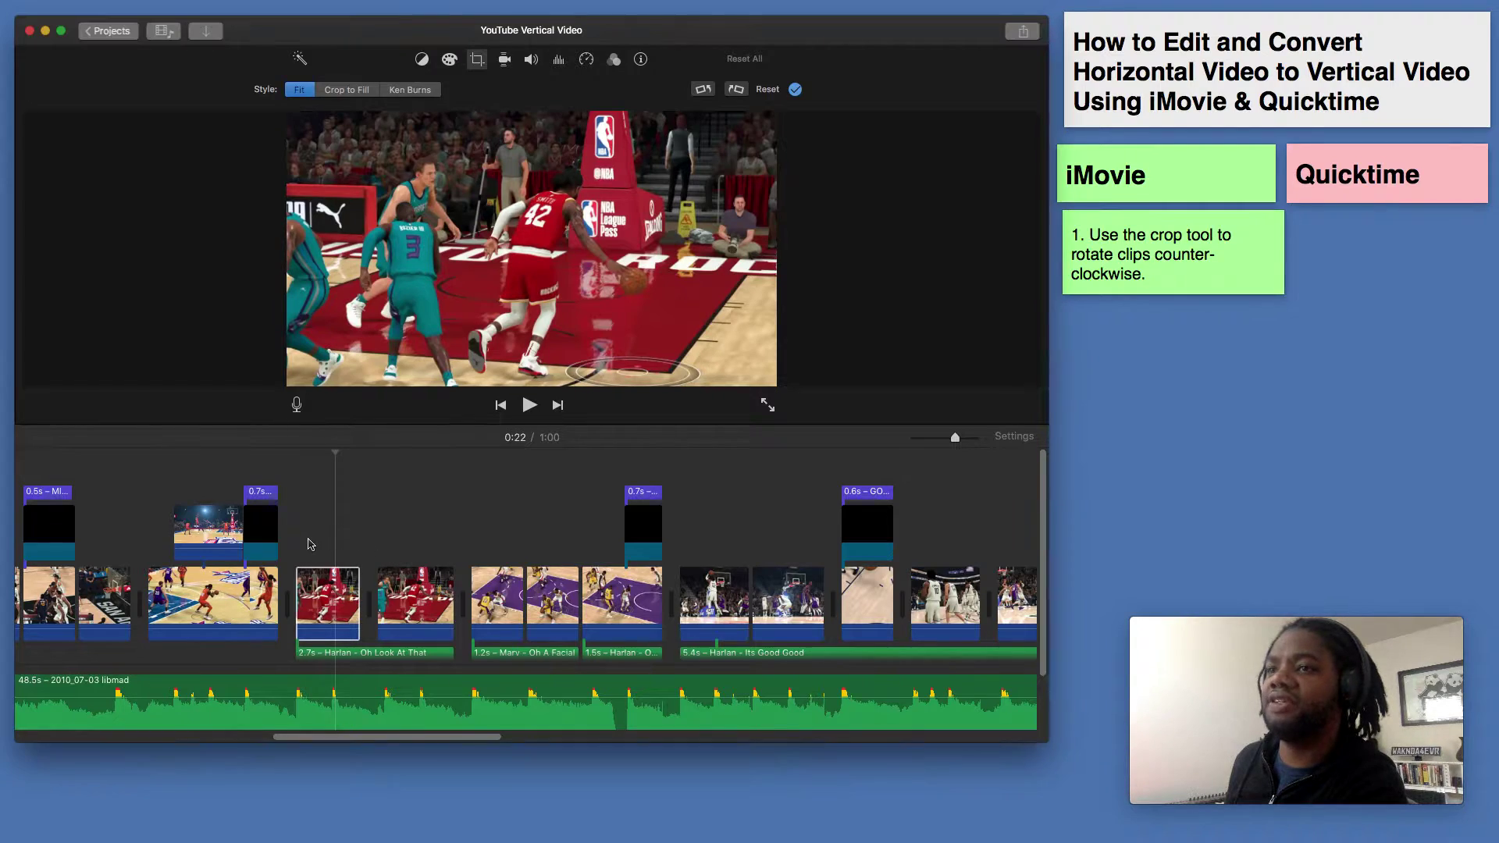
click(303, 542)
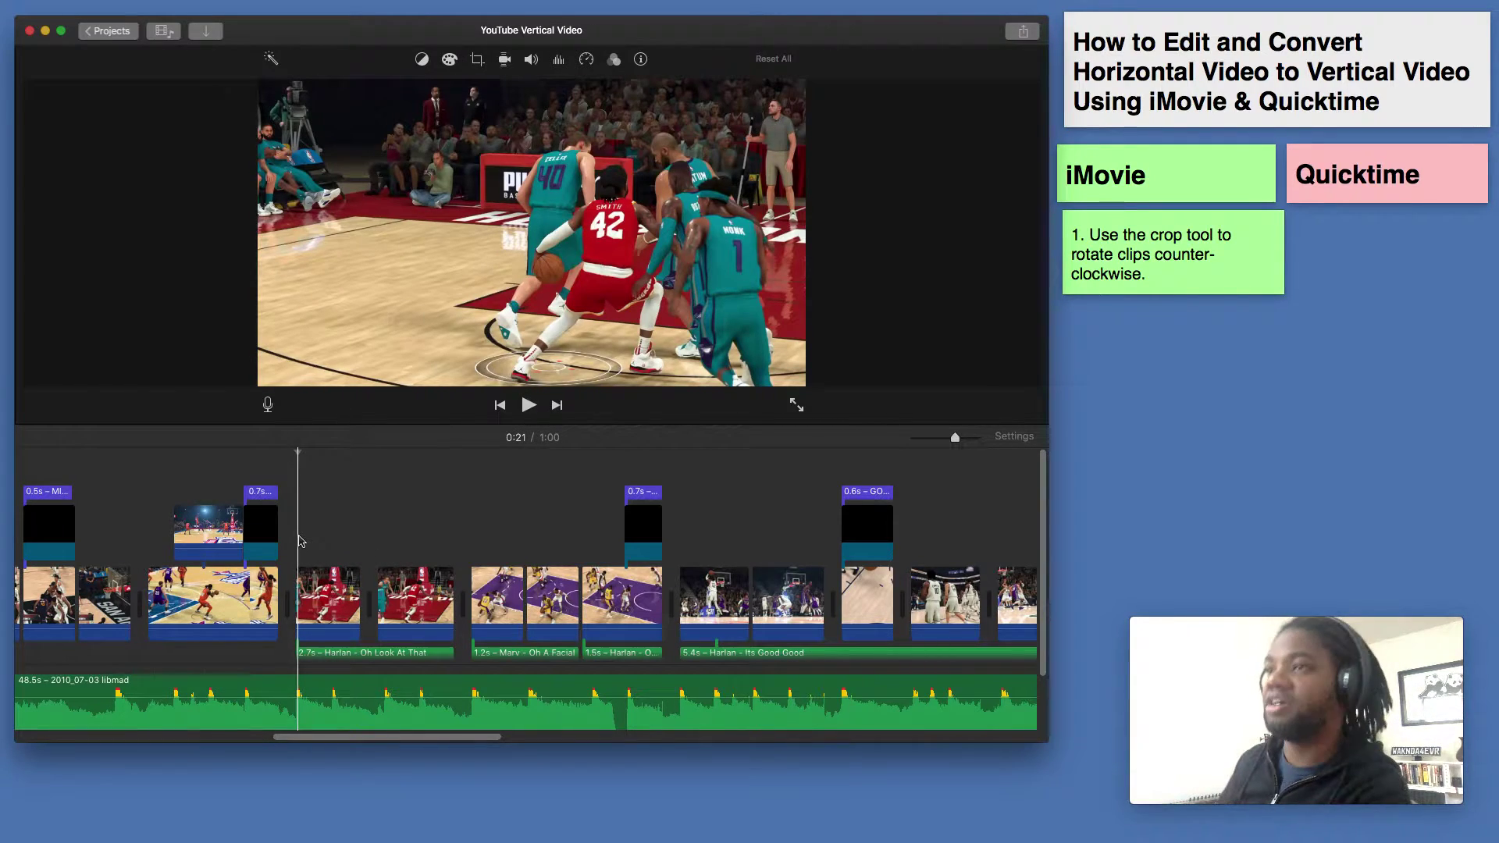
key(space)
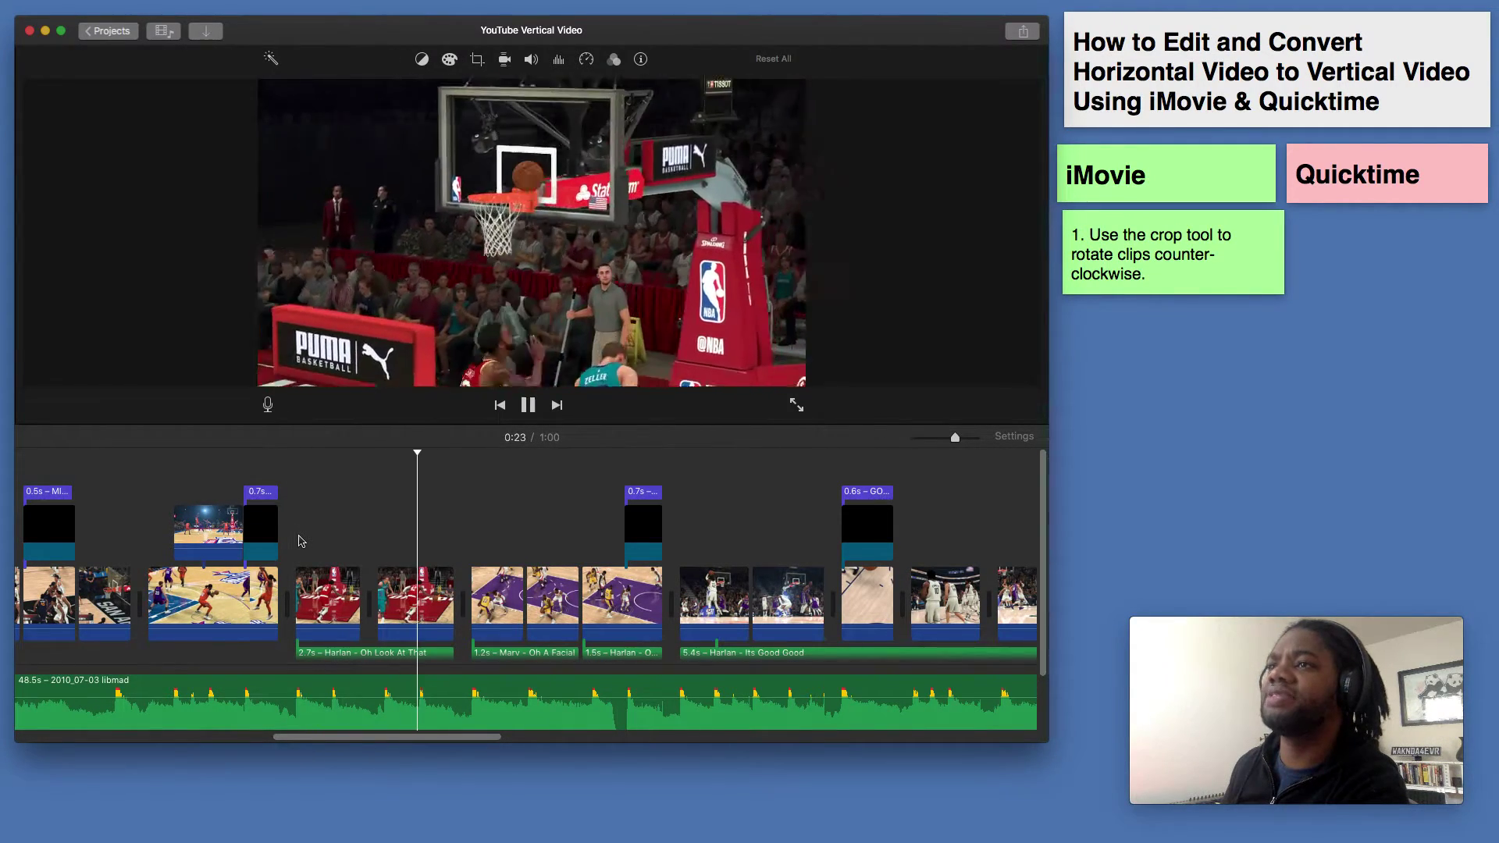
key(space)
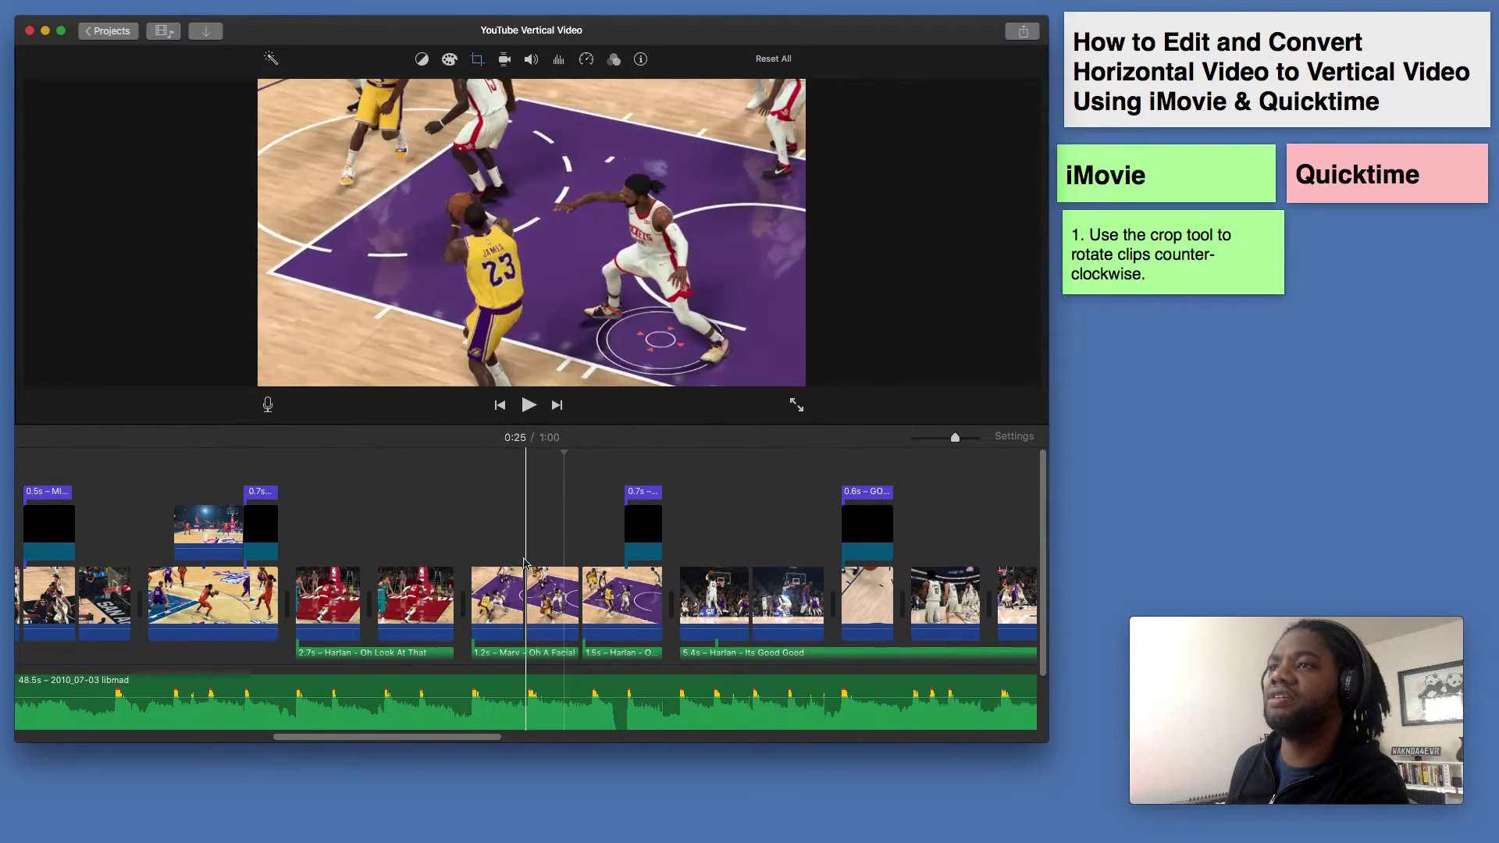
- Rotate both red-court clips counterclockwise with the crop tool
click(296, 548)
click(330, 591)
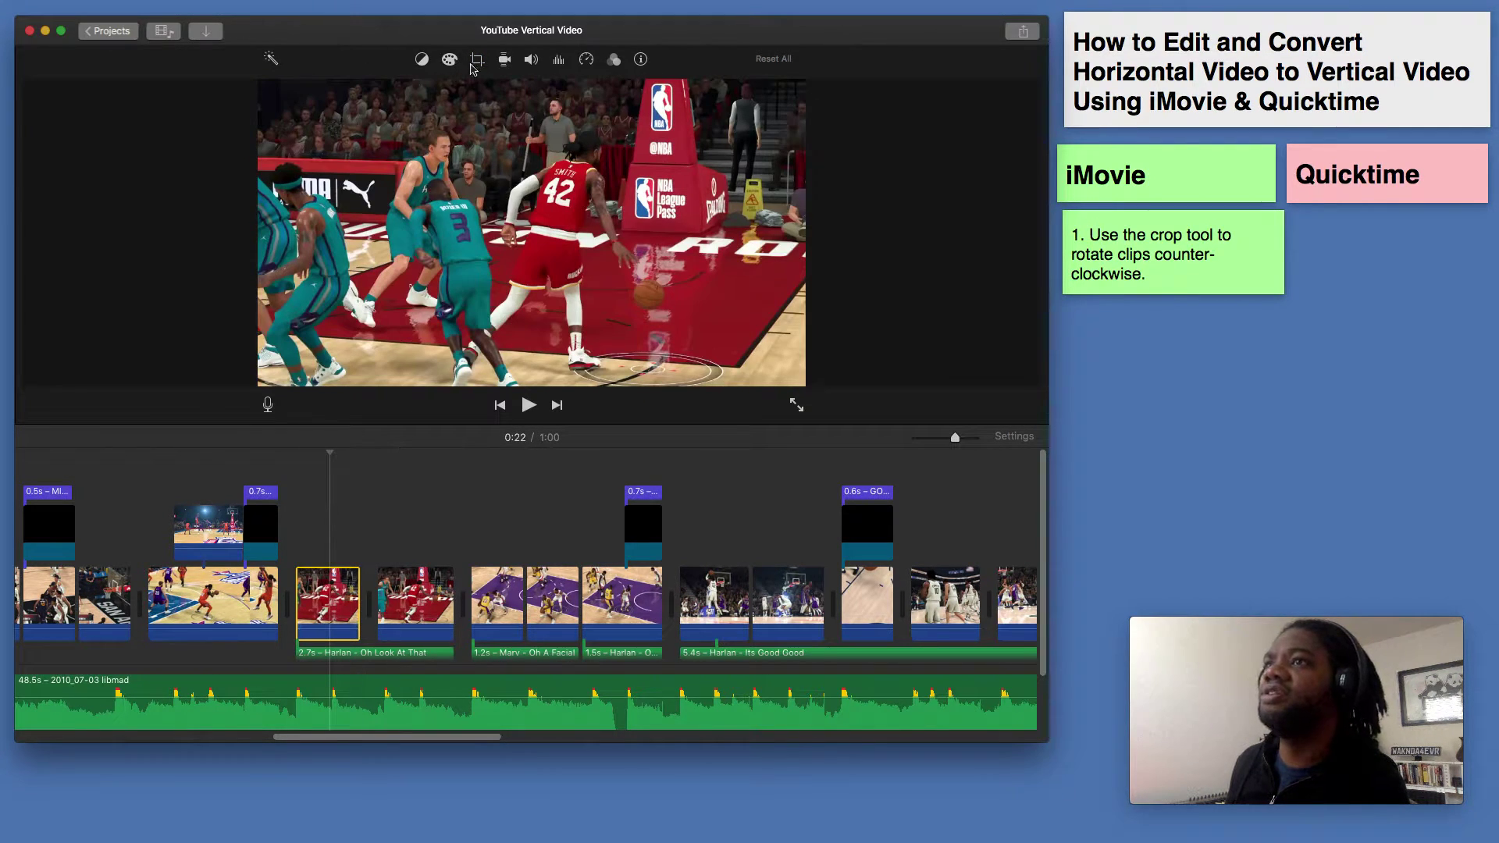
click(479, 63)
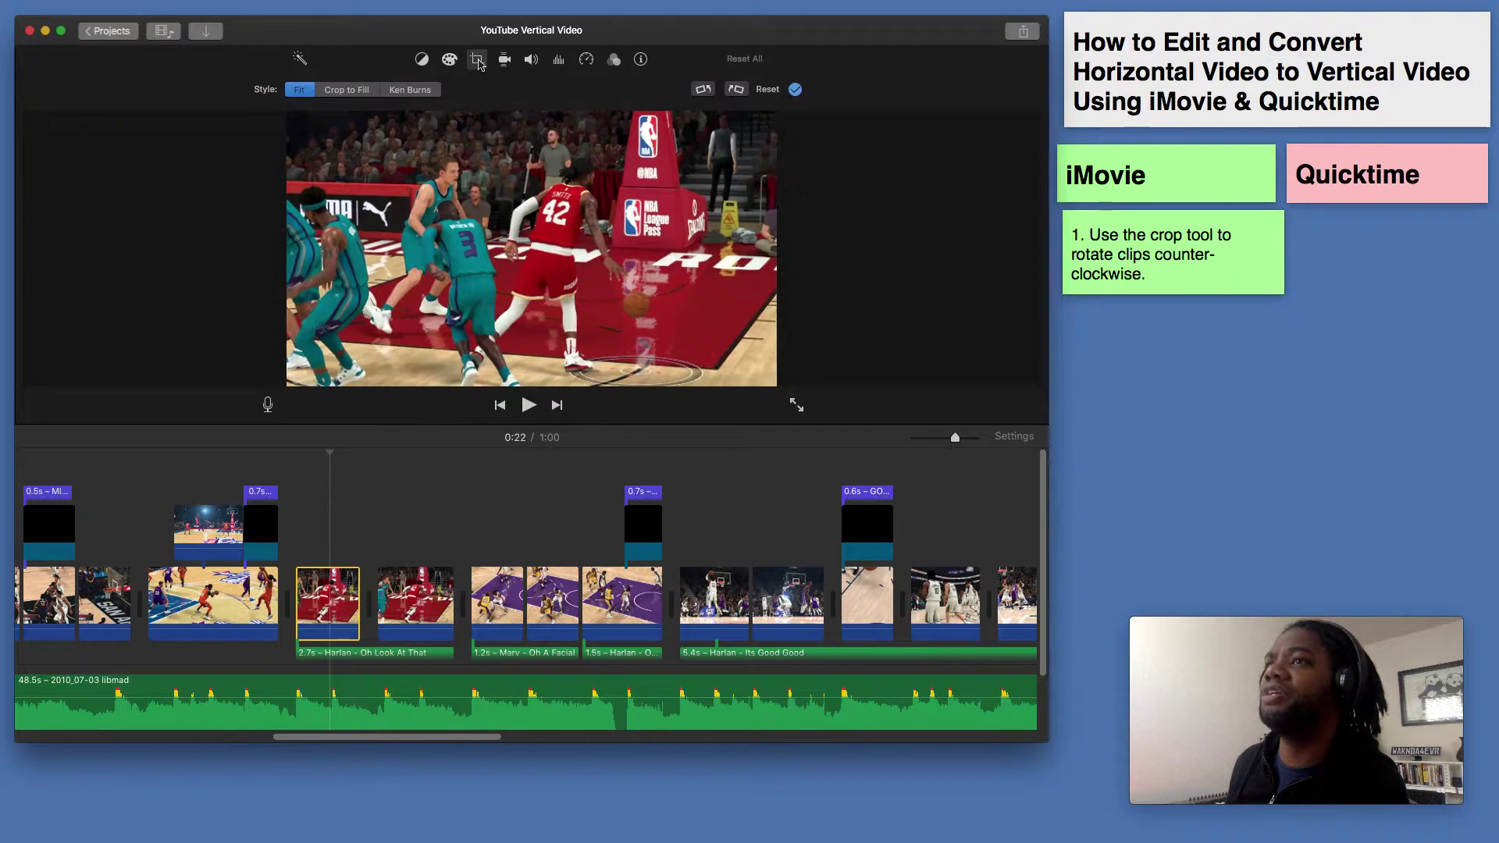
click(701, 91)
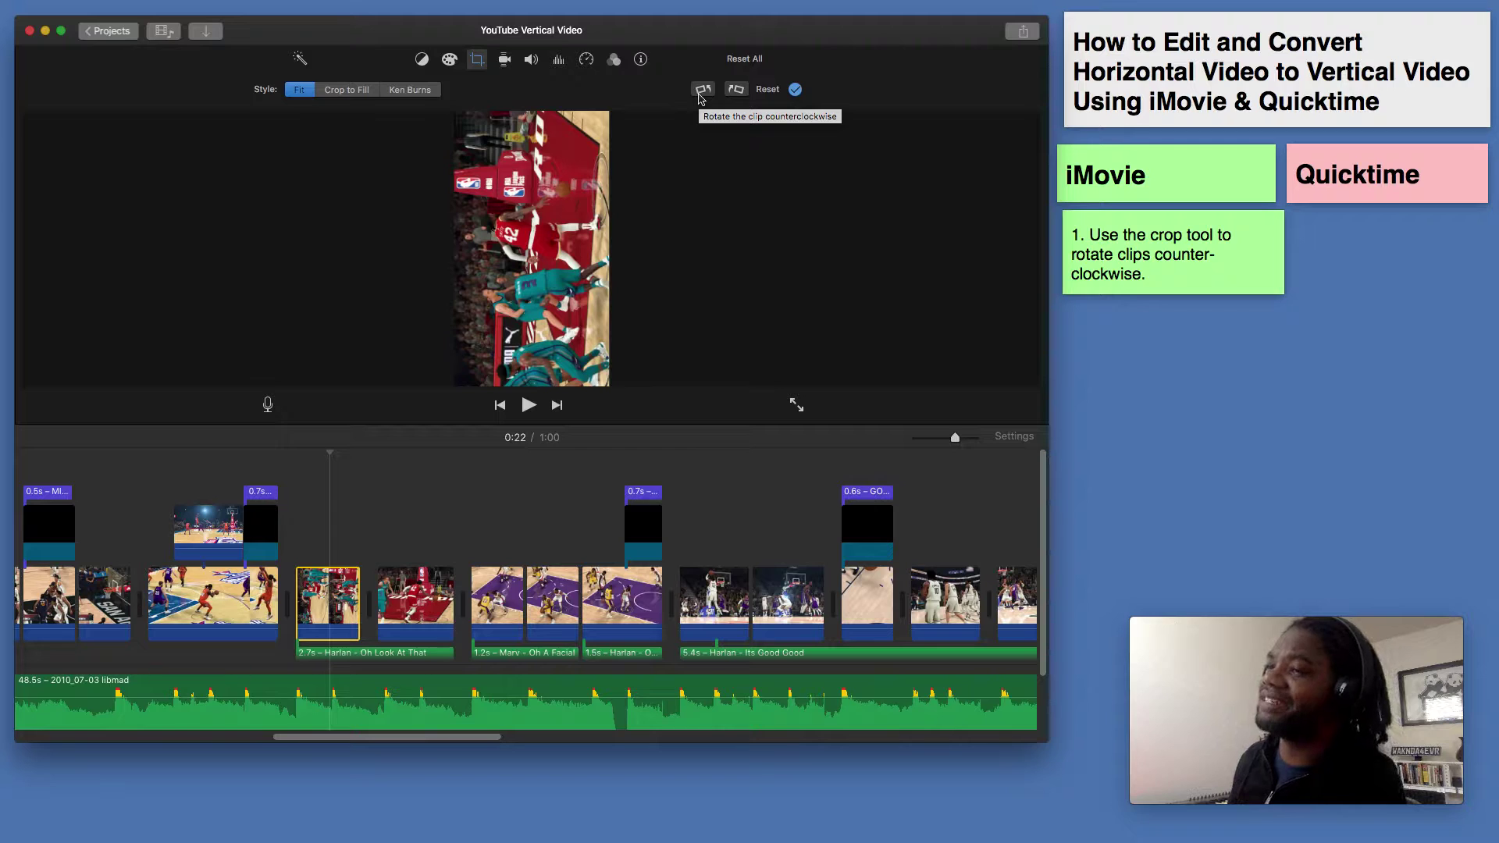
click(406, 586)
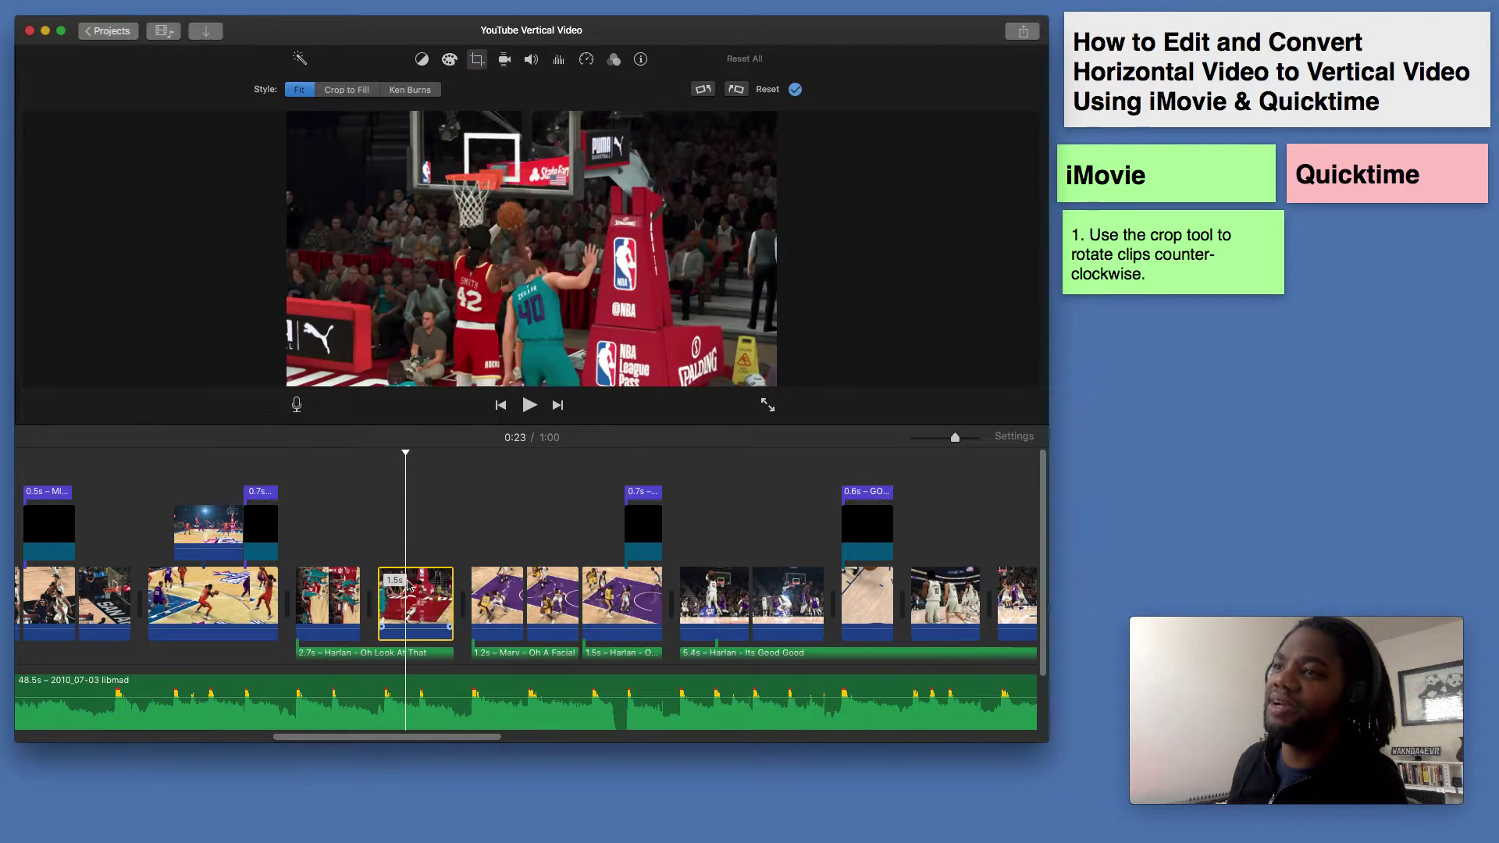
click(702, 89)
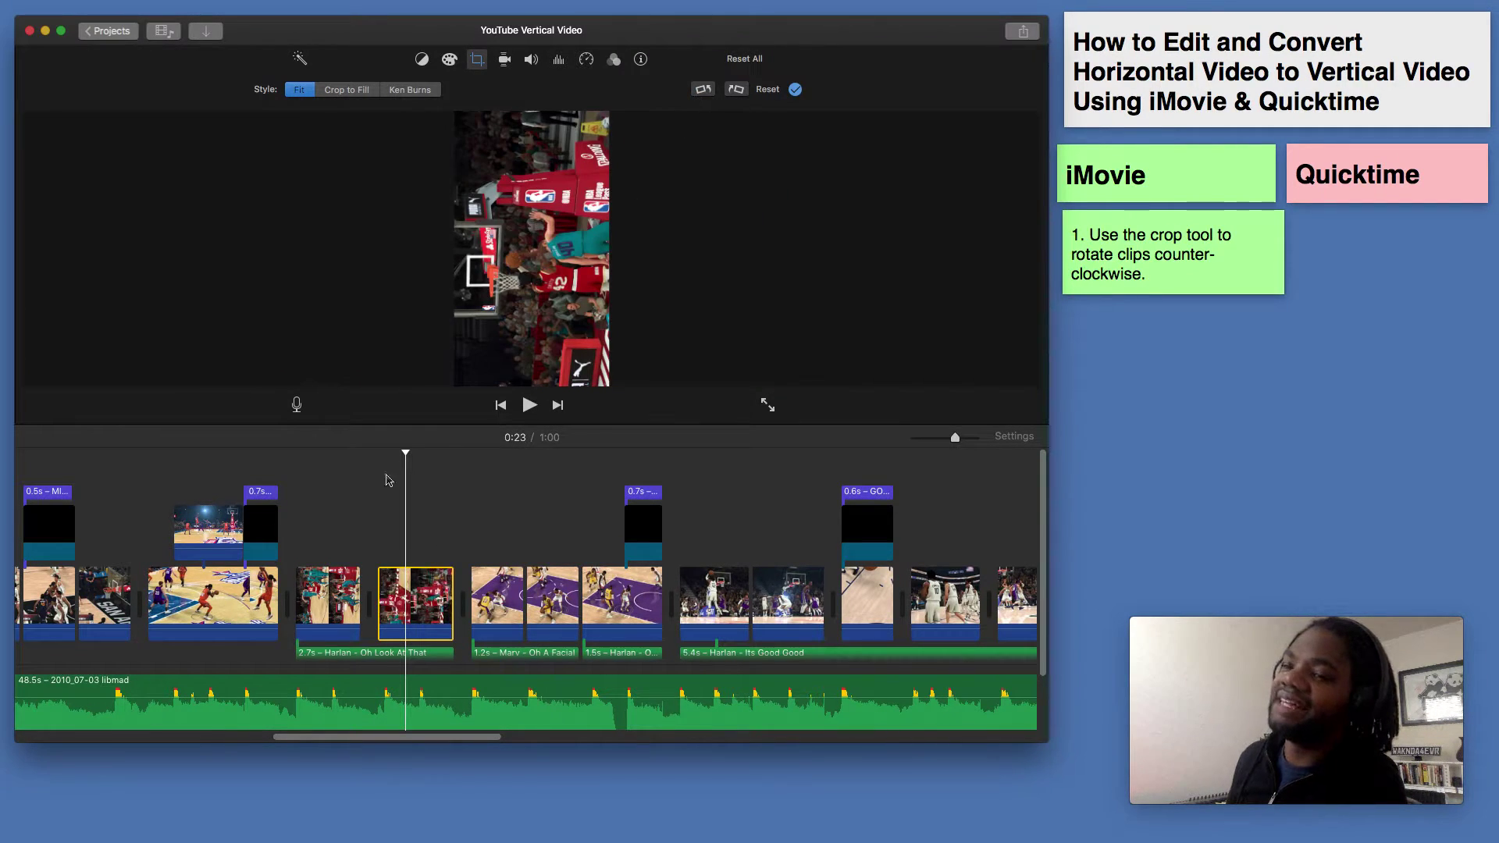
- Play back the two rotated red-court clips, then return the playhead to their start
click(297, 546)
key(space)
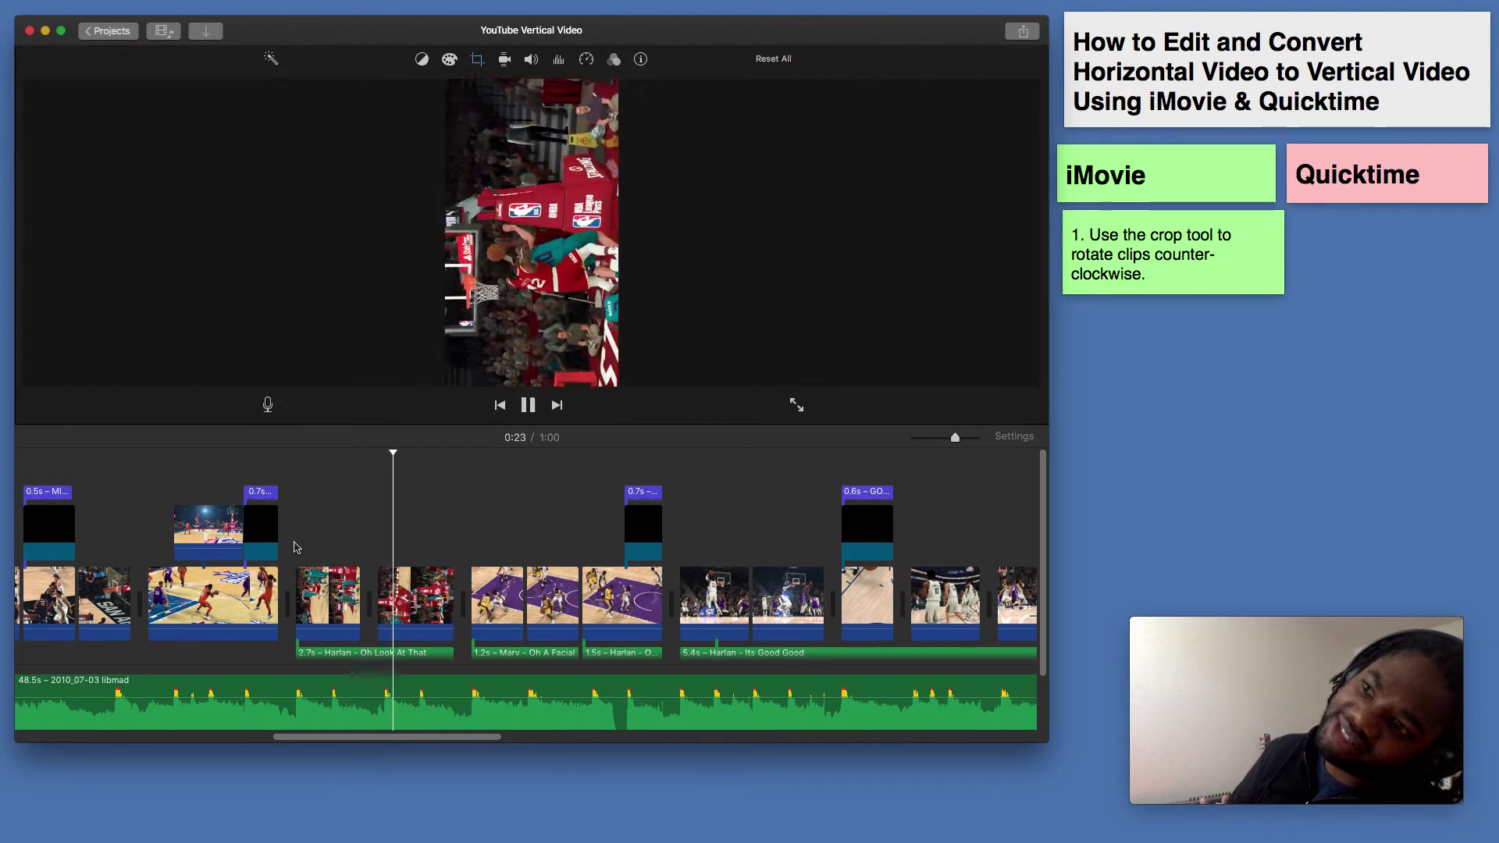
key(space)
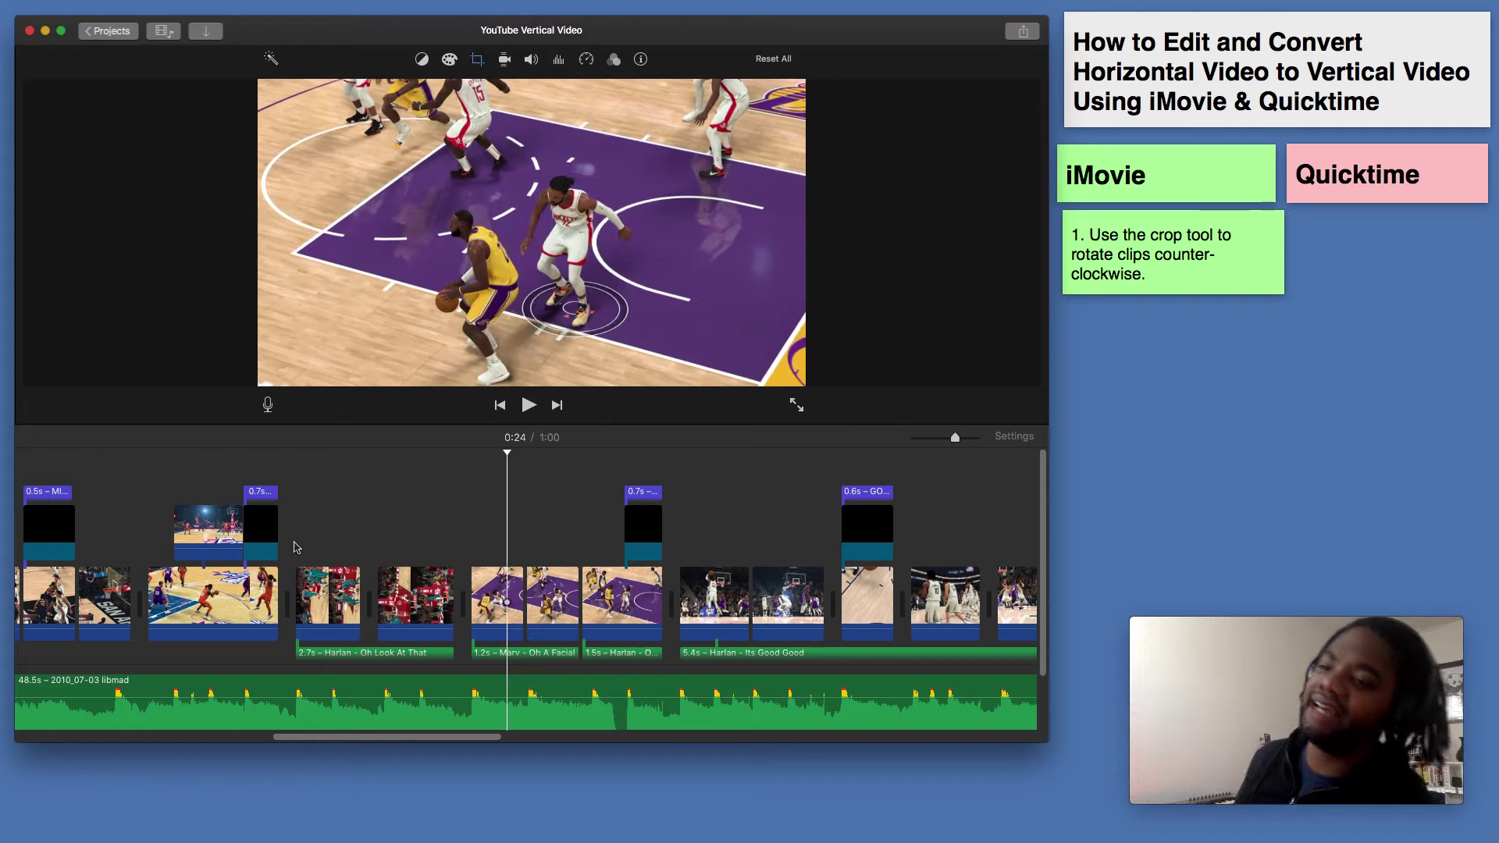
click(297, 546)
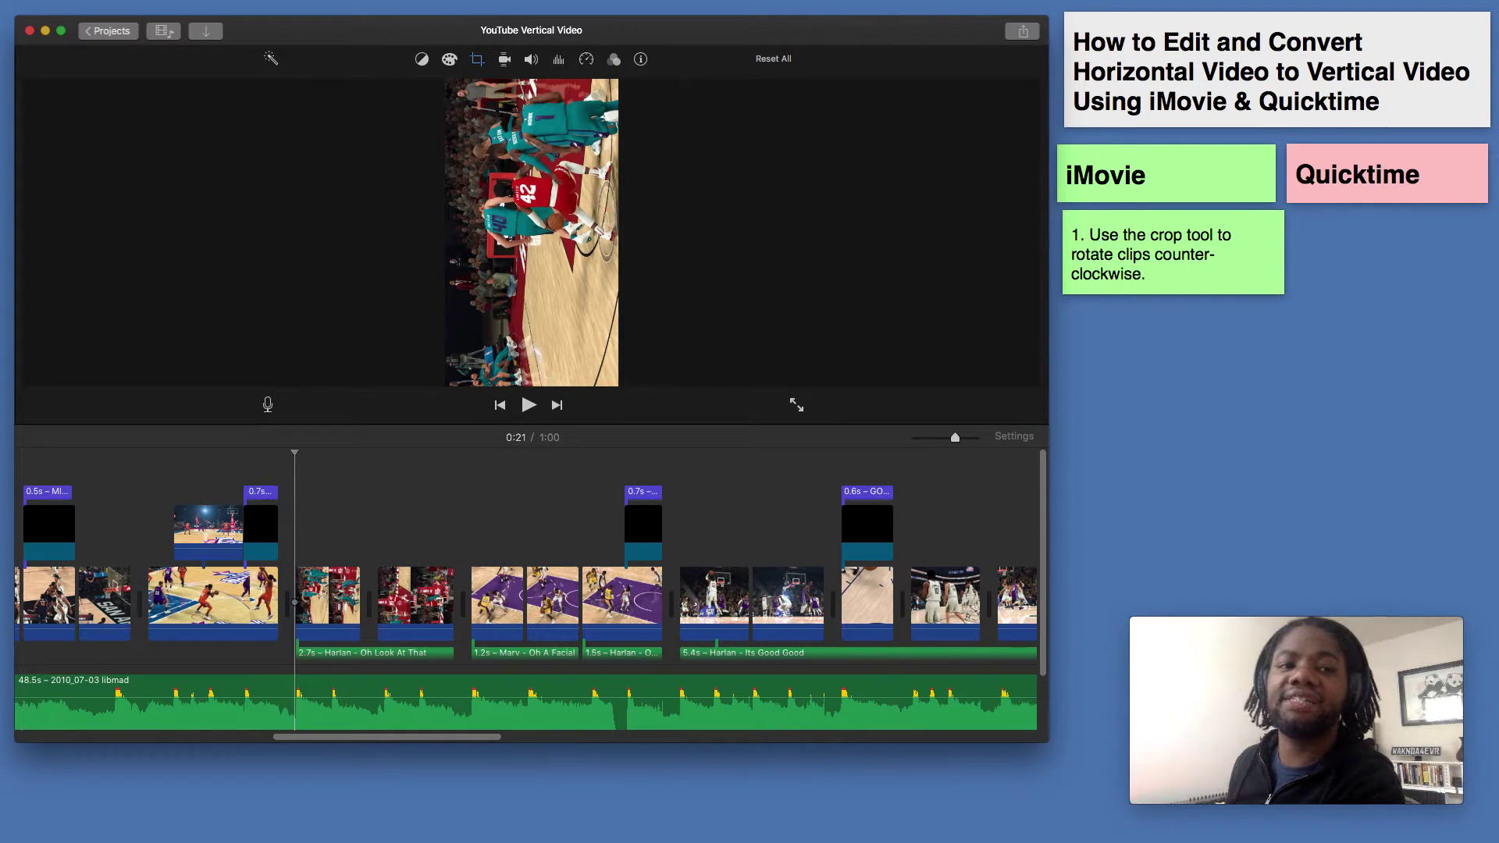
- Place the step 2 sticky note about Crop to Fill and Ken Burns below the first instruction note
key(super+Tab)
drag(156, 253, 1167, 315)
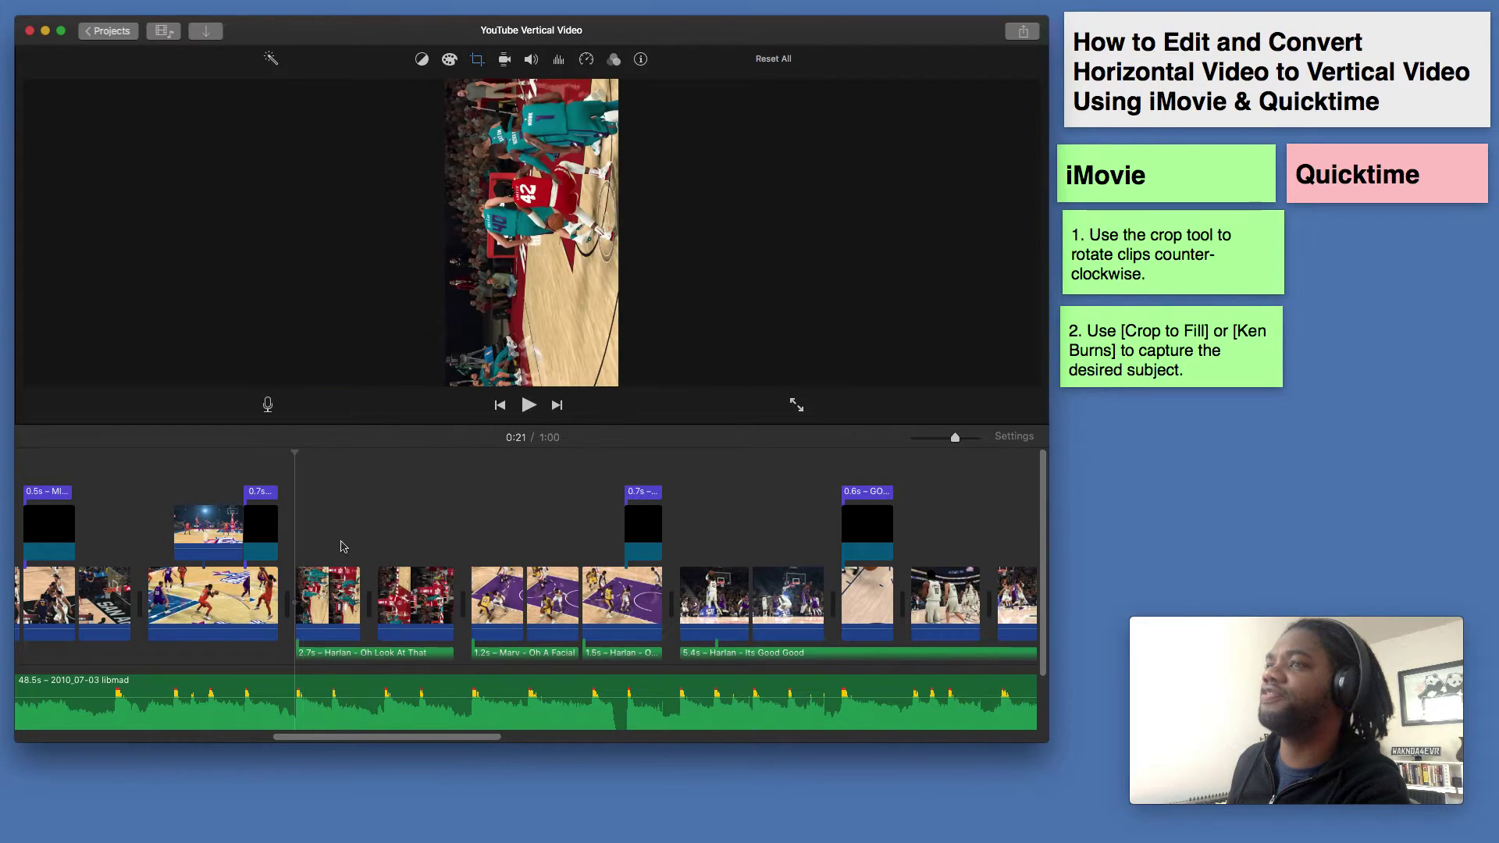
- Set the first red-court clip to Crop to Fill and position the crop frame around the player in jersey 42
click(340, 598)
key(c)
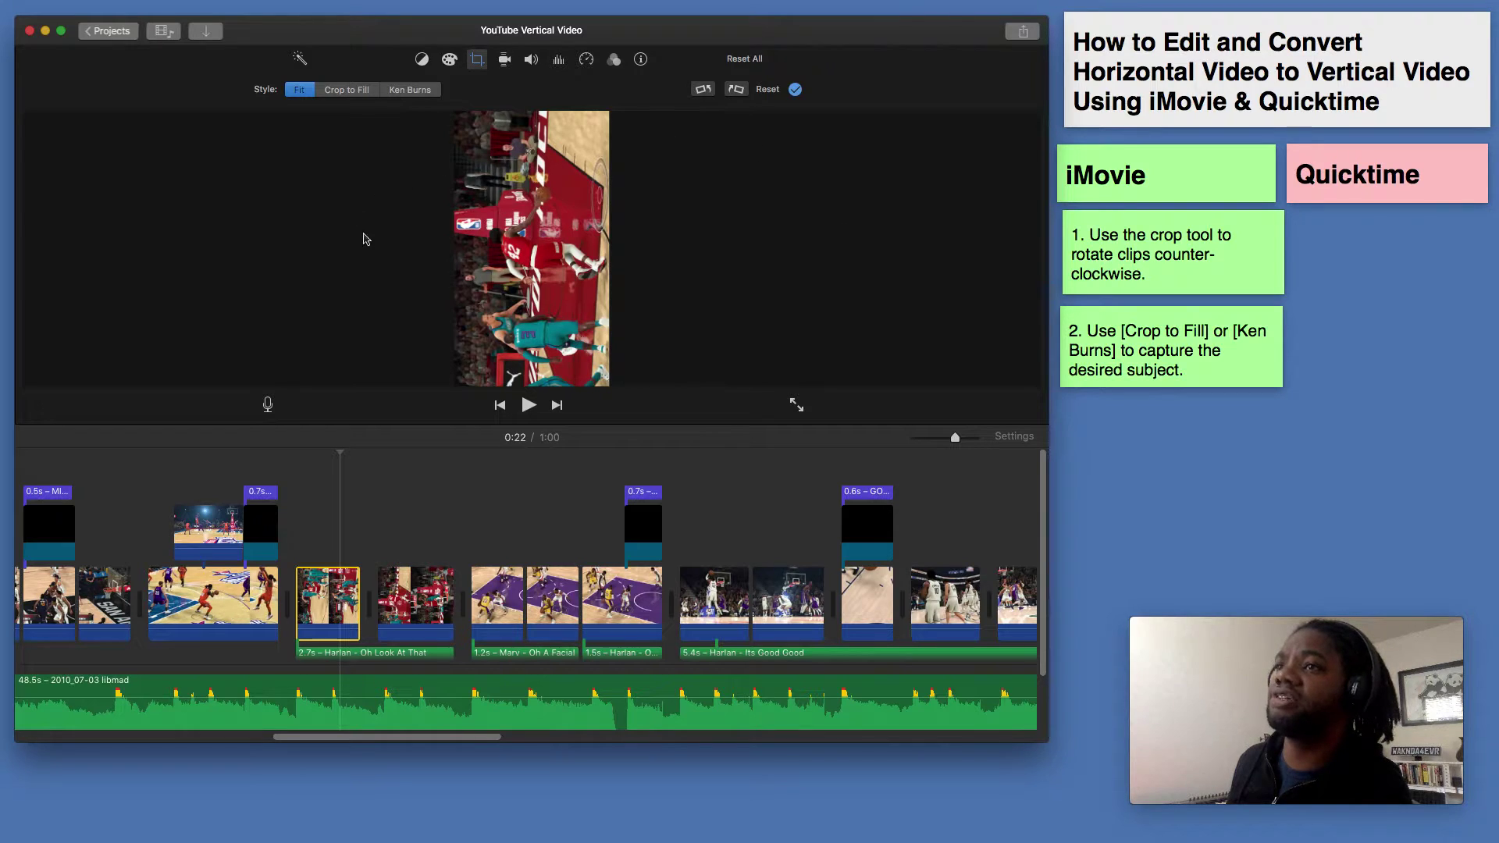
click(348, 89)
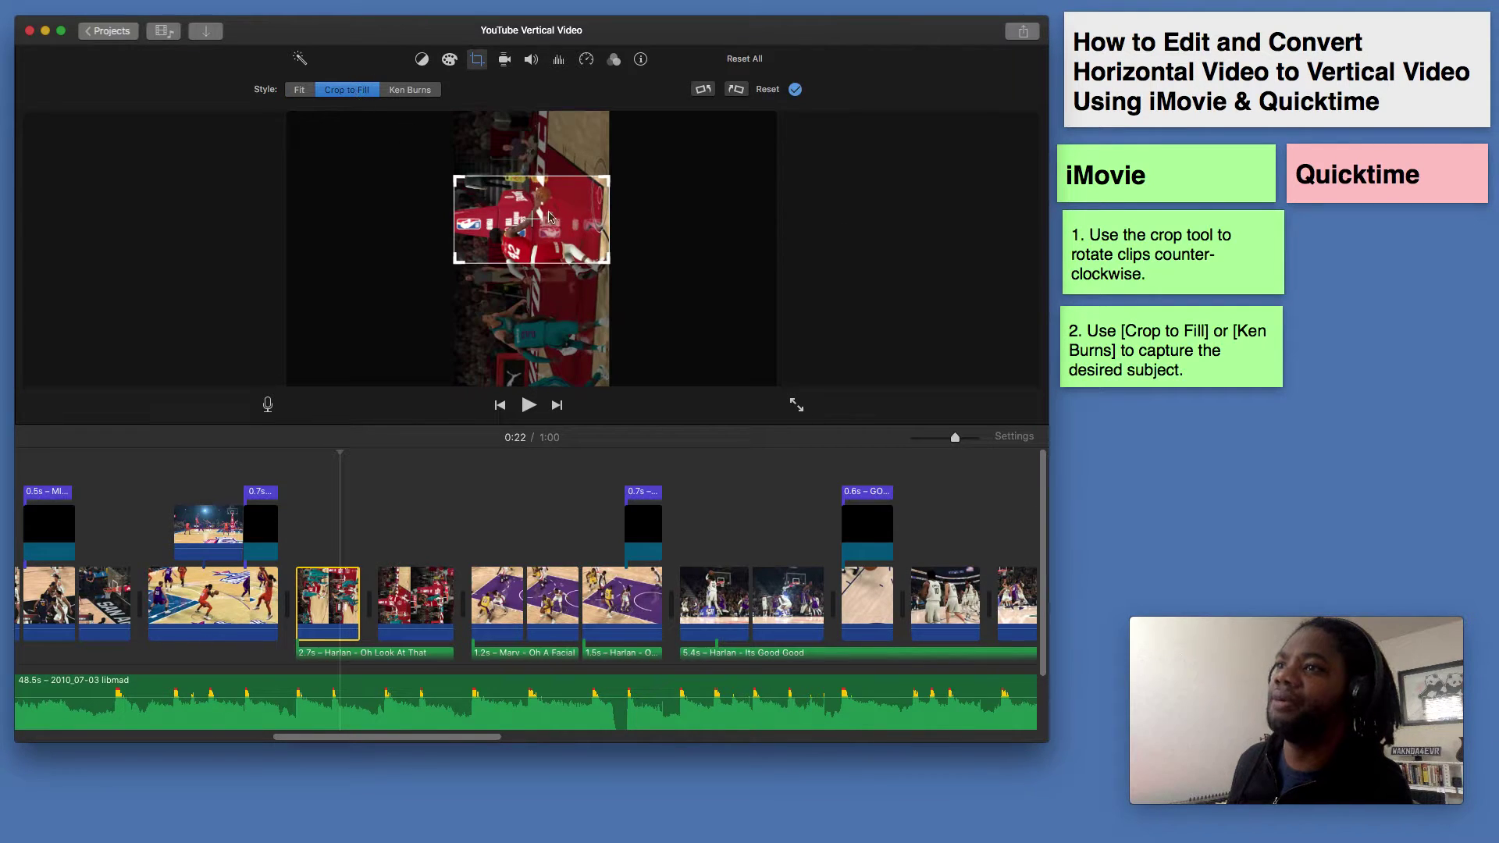
drag(560, 202, 564, 233)
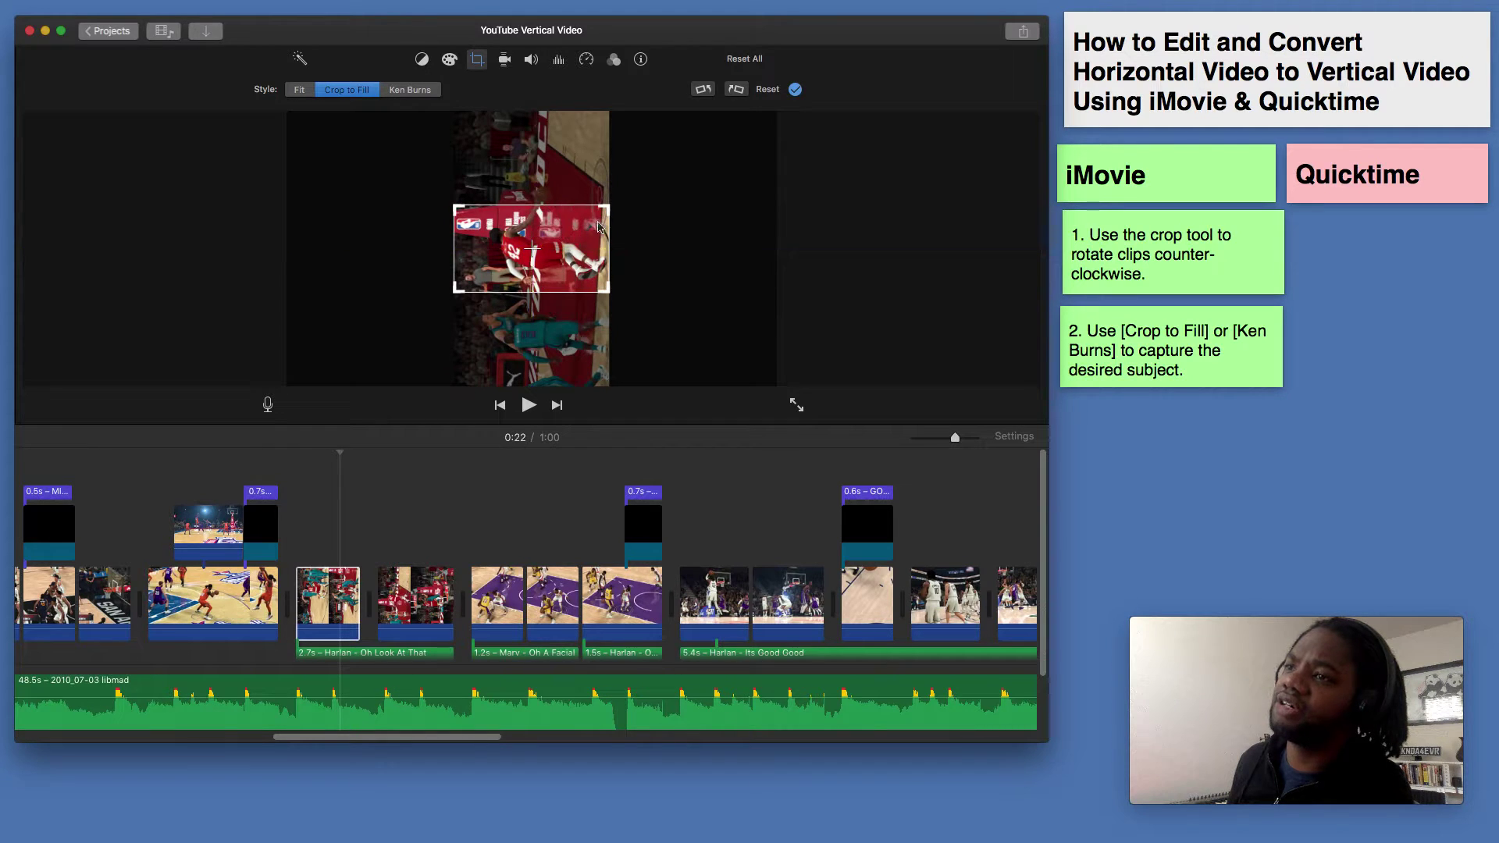
- Apply Ken Burns to the second red-court clip, framing the start on player 42 and the end on the hoop
click(395, 498)
click(404, 598)
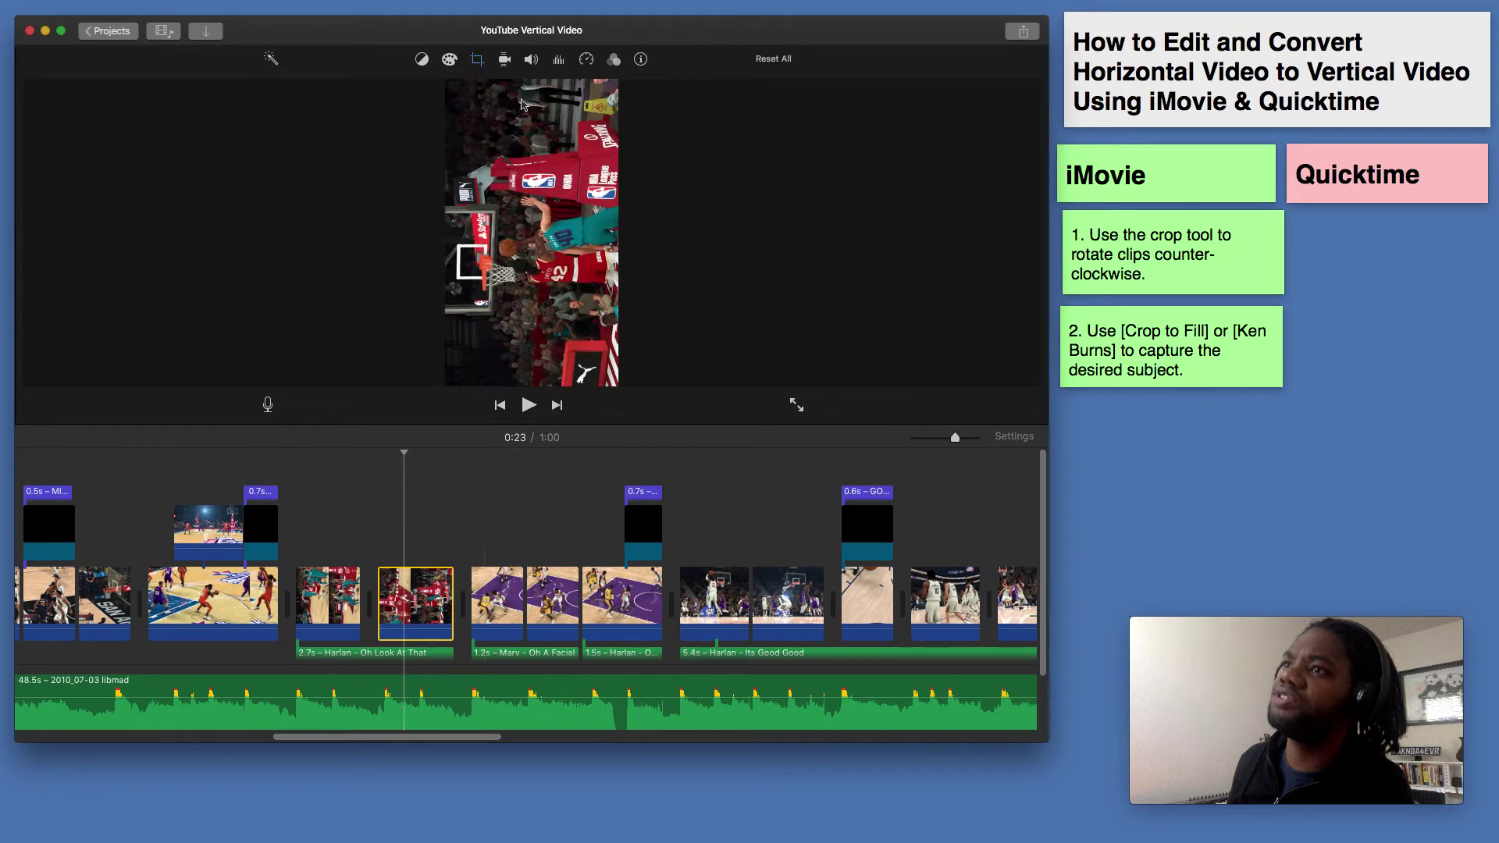
click(477, 59)
click(346, 91)
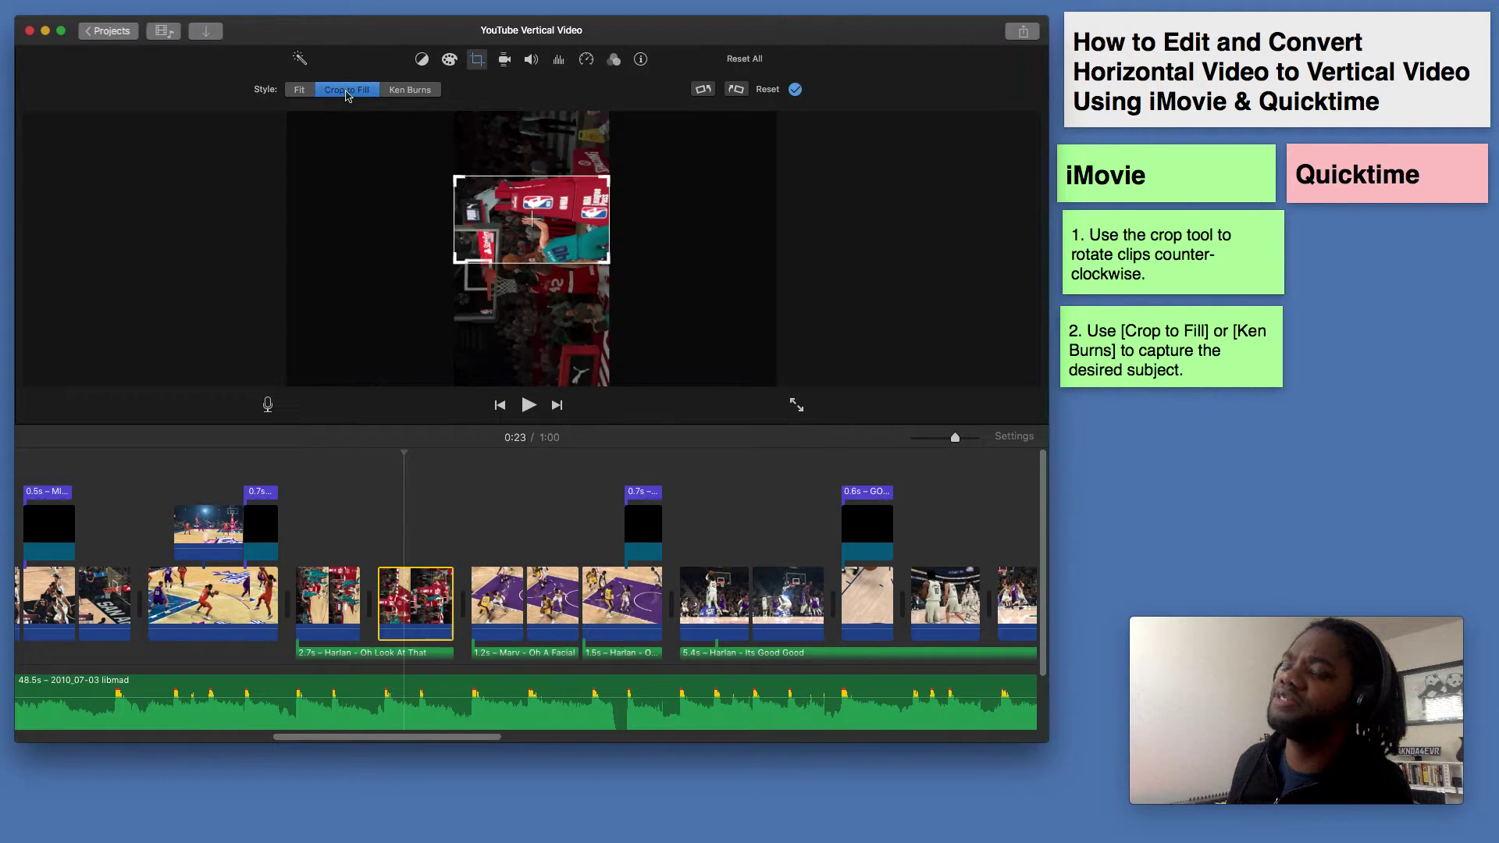
mouse_move(580, 211)
mouse_down()
mouse_move(579, 267)
mouse_move(551, 228)
mouse_move(557, 201)
mouse_move(539, 293)
mouse_move(556, 279)
mouse_move(558, 215)
mouse_move(607, 210)
mouse_up()
click(408, 91)
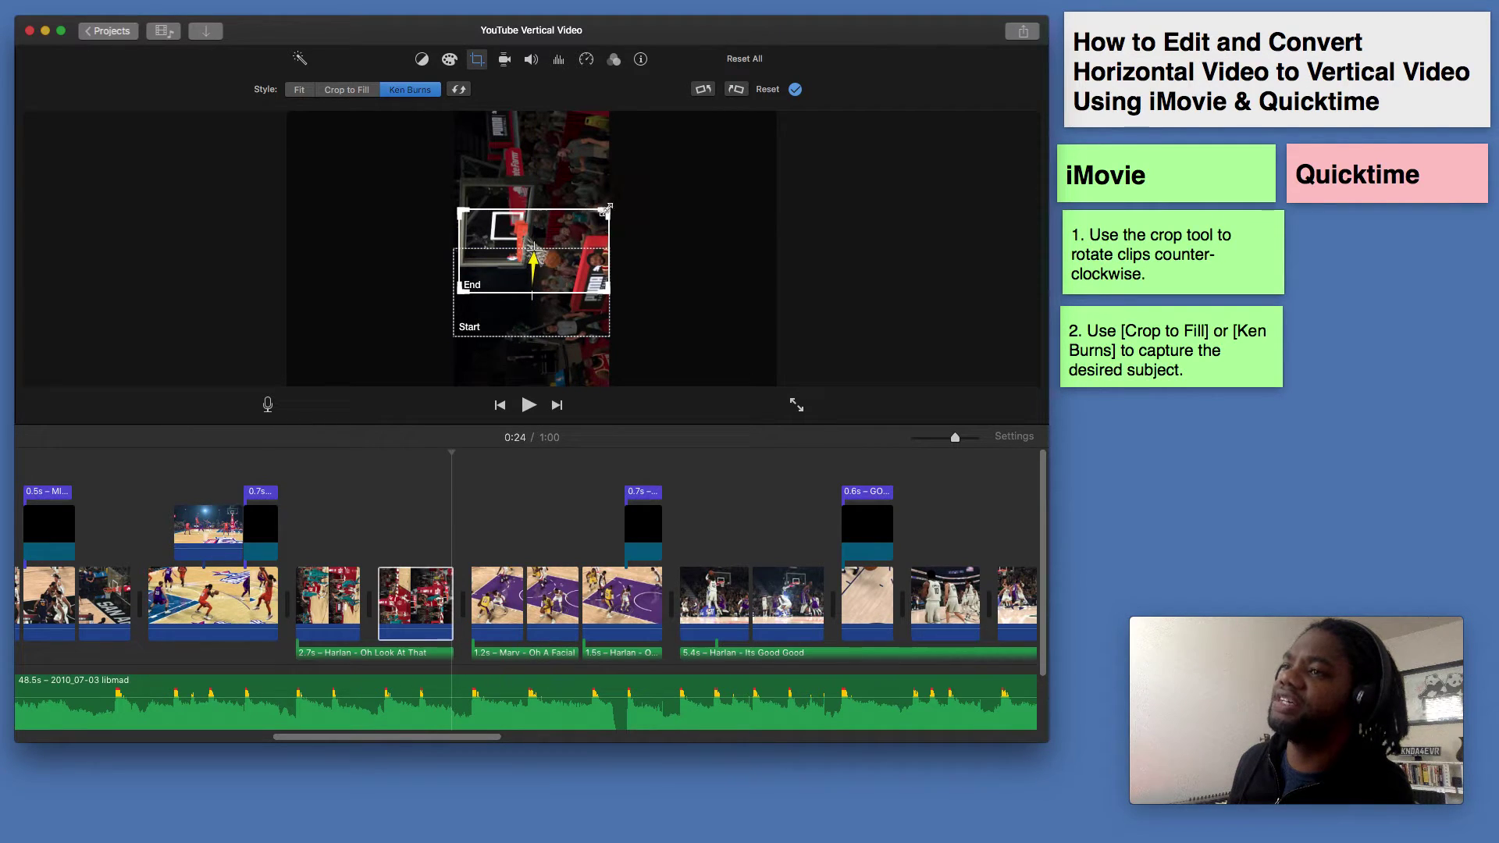
drag(449, 211, 455, 206)
drag(515, 326, 520, 313)
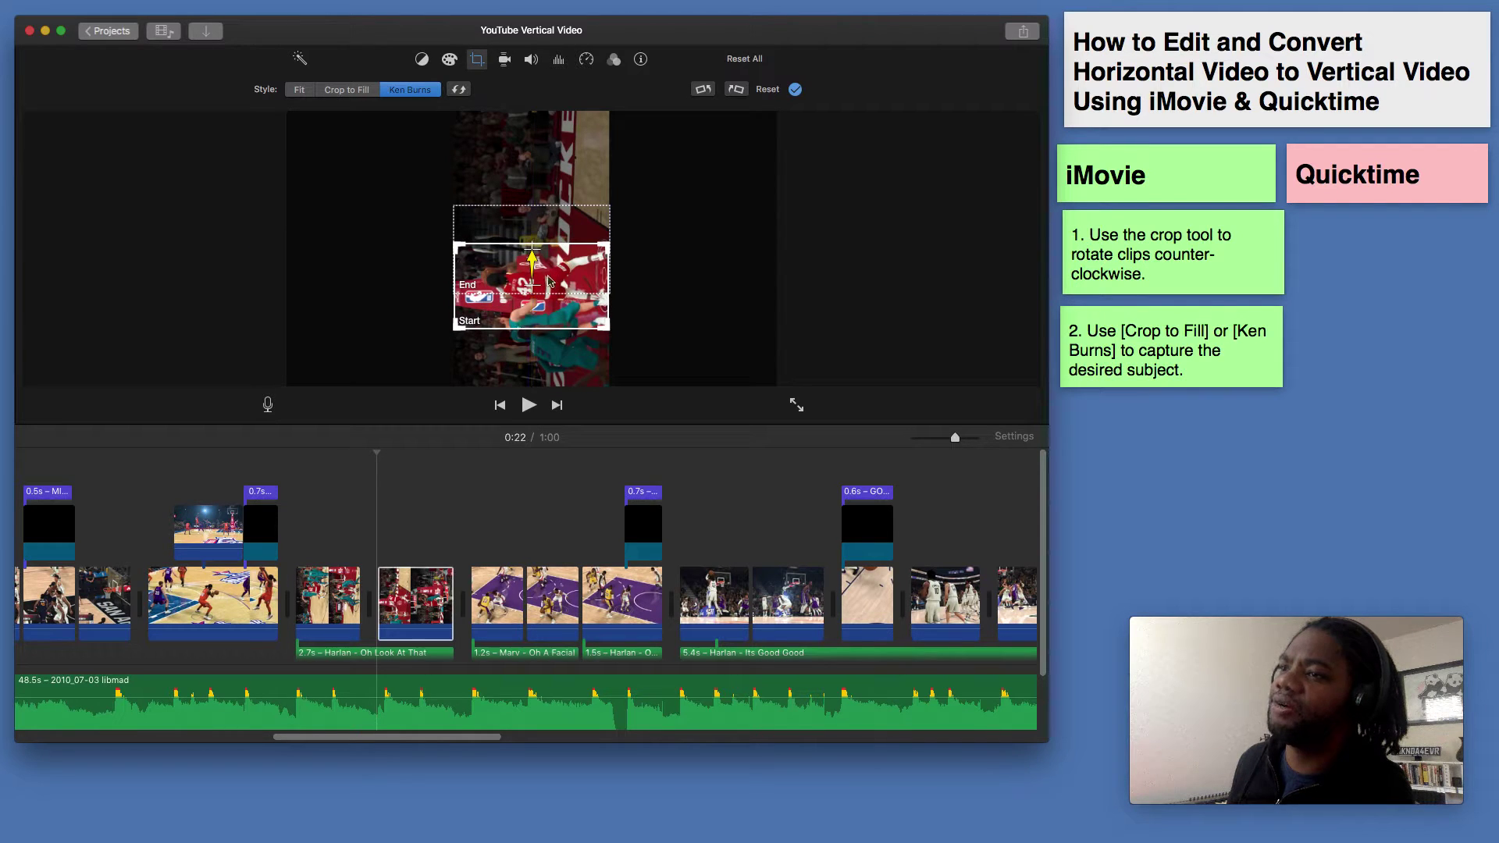
- Play back the reframed red-court clips from about 0:21 to check their cropping and motion
click(406, 527)
click(289, 540)
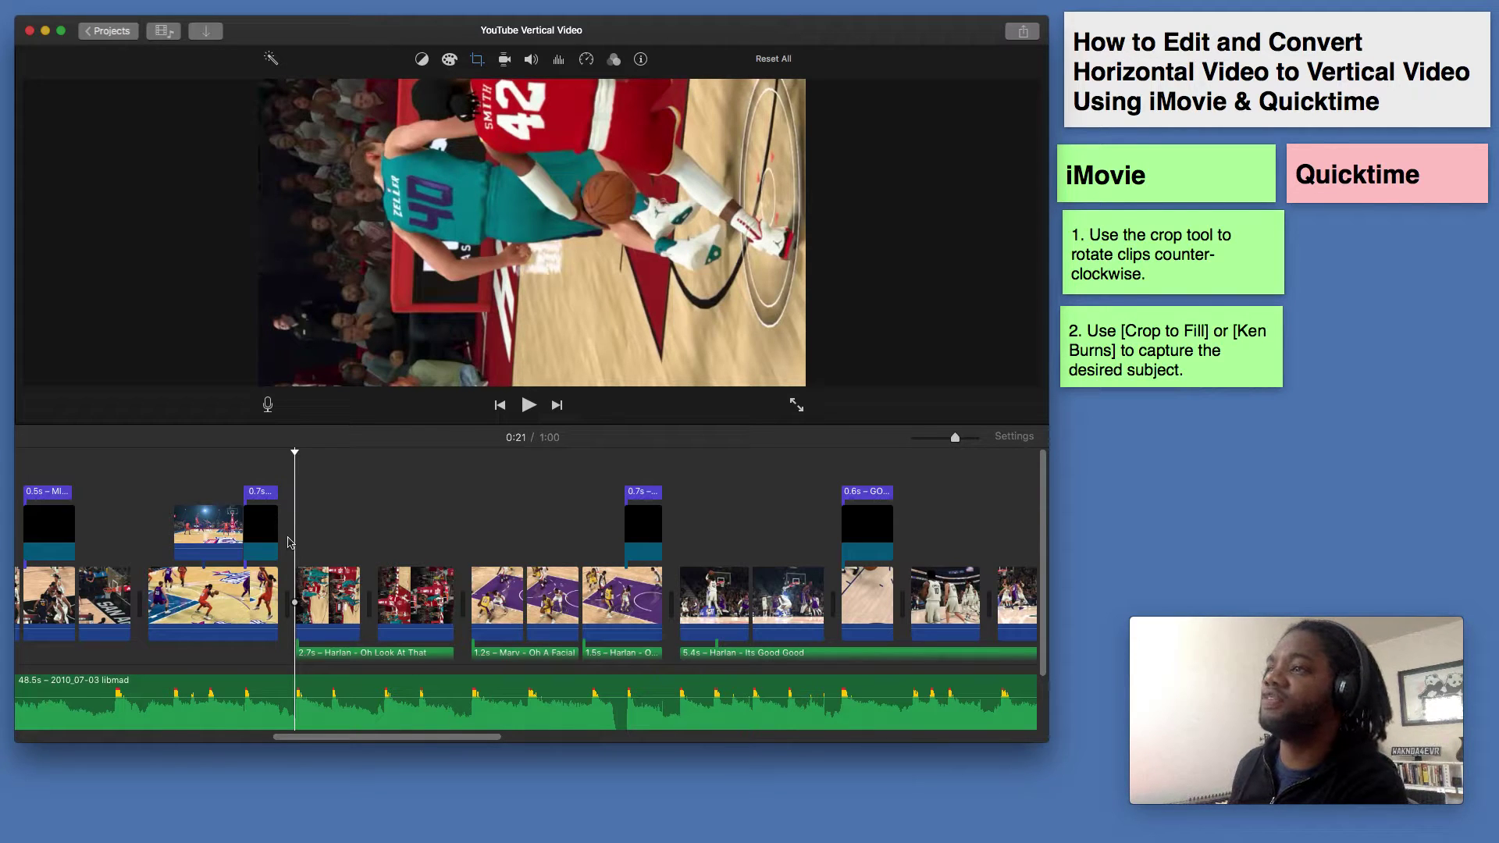
key(space)
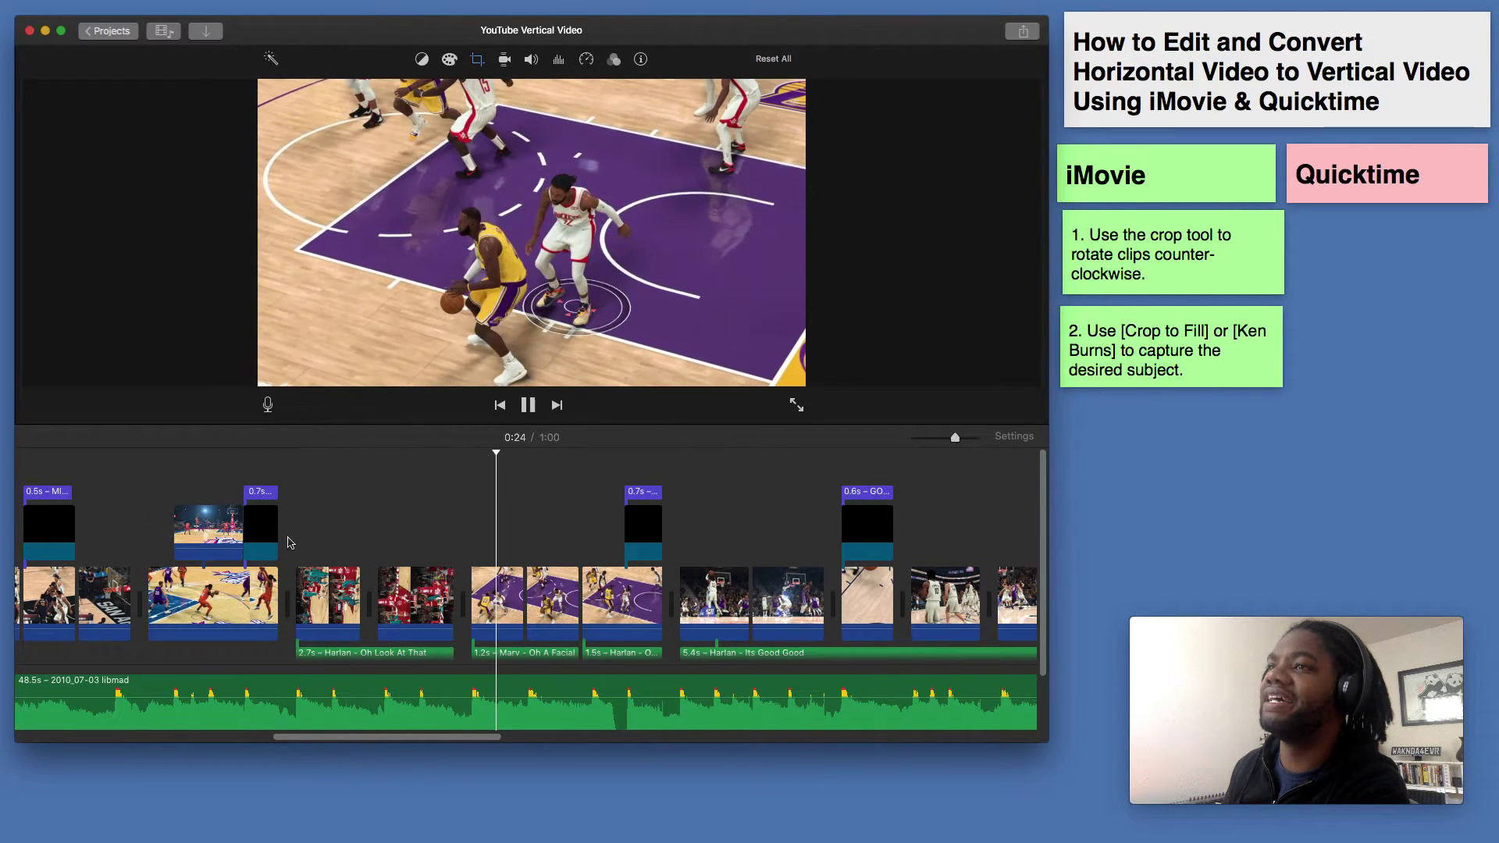
key(space)
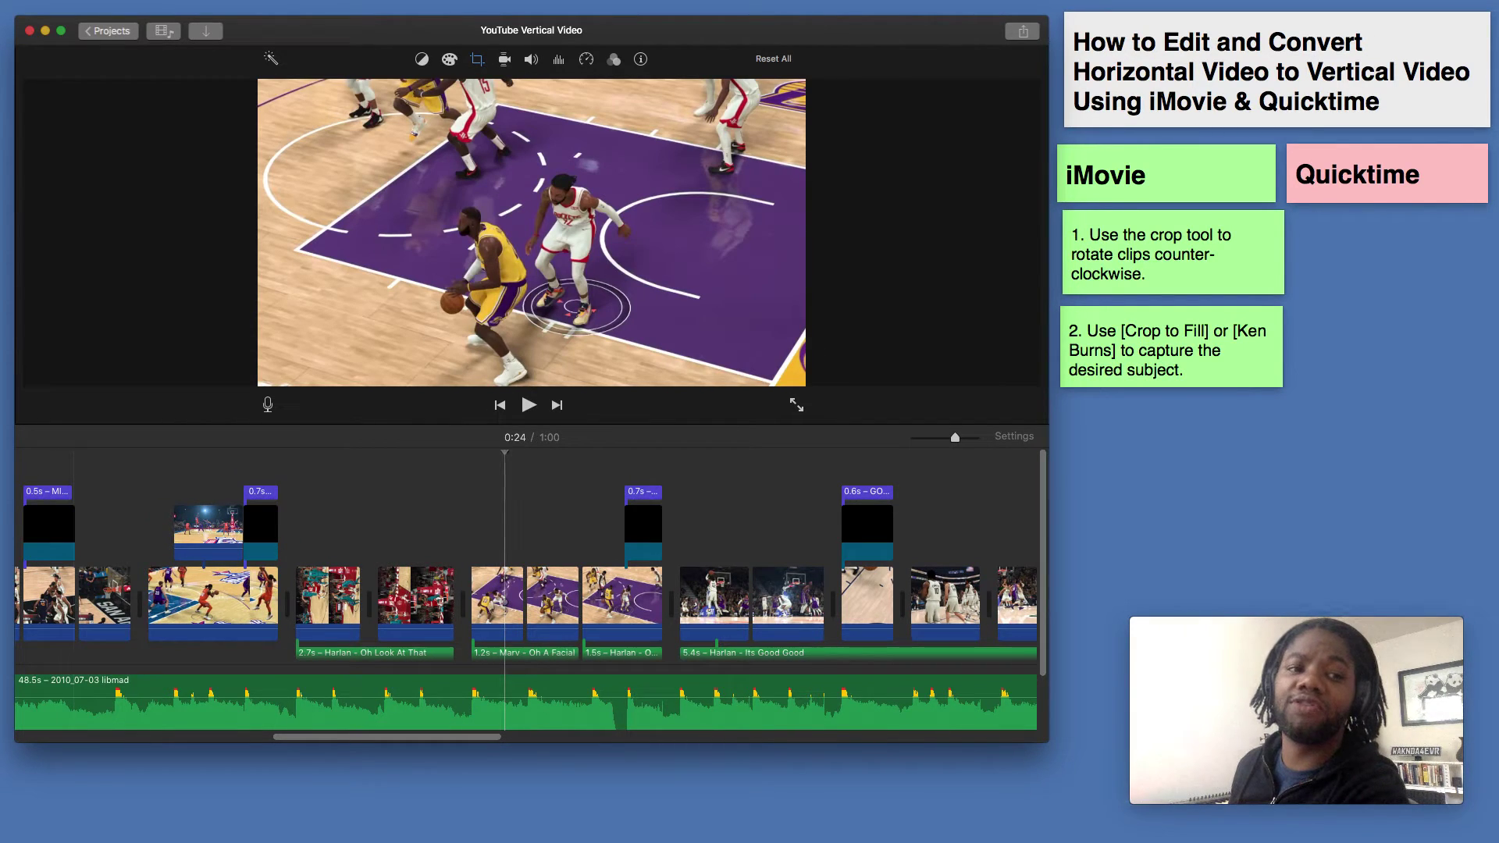
- Place the step 3 sticky note about repeating the process for every clip below the second instruction note
click(1137, 518)
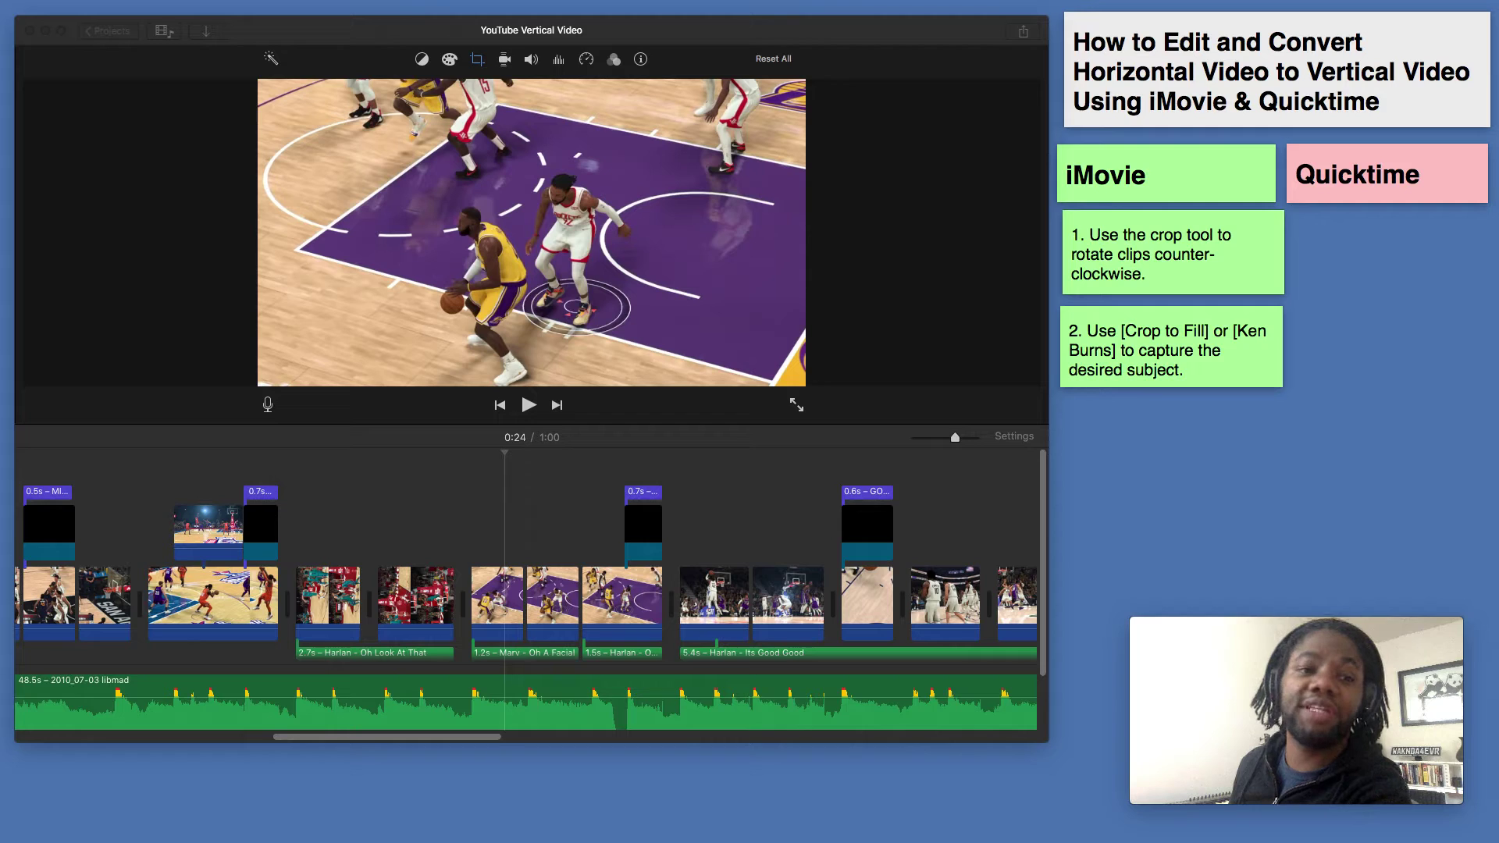
drag(1006, 485, 1208, 405)
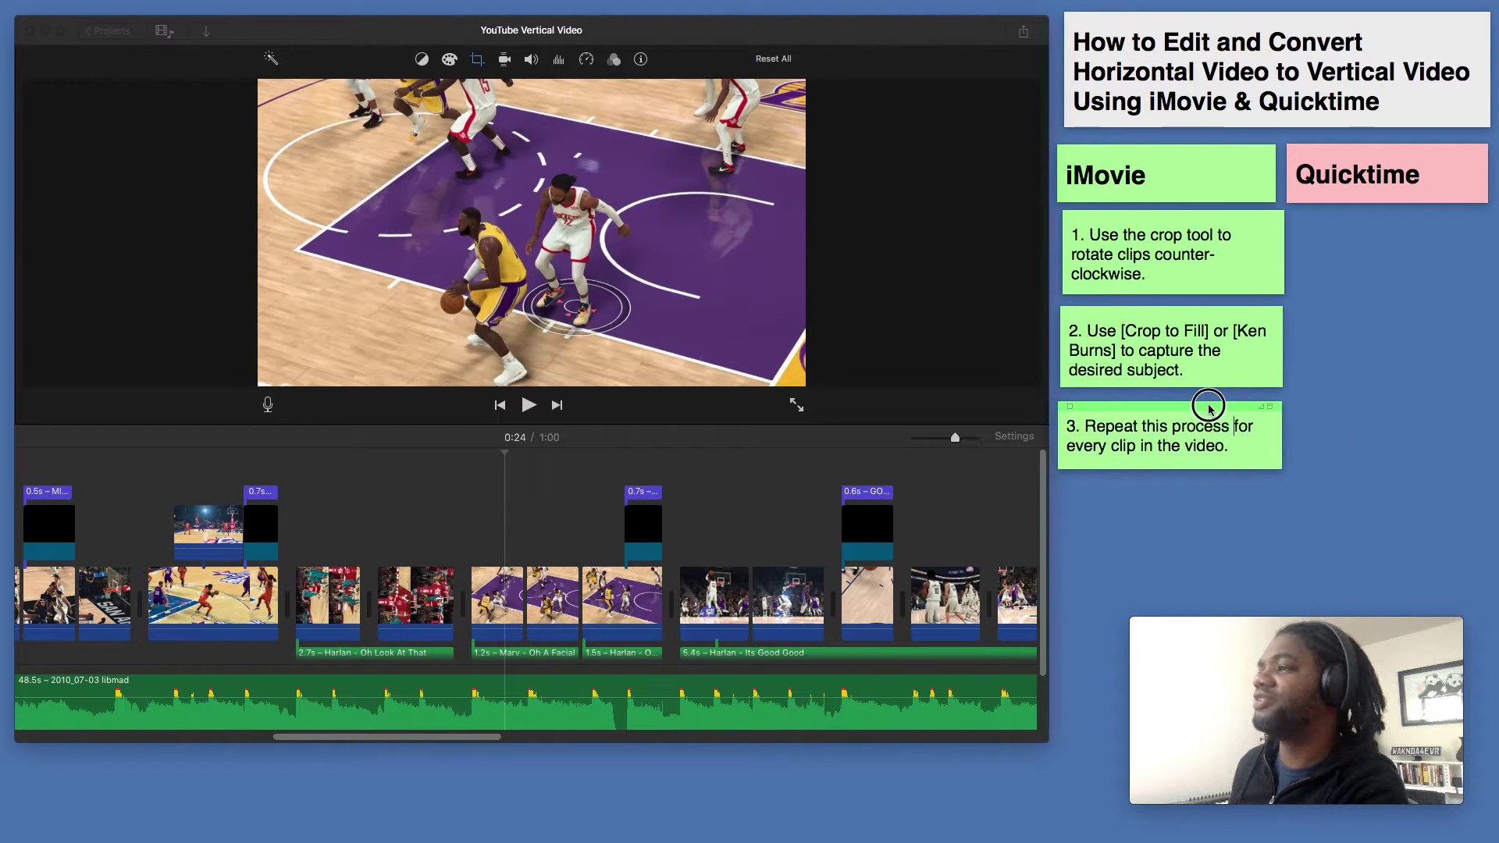
- Rotate the first purple-court clip counterclockwise and apply Ken Burns, with the end frame on the yellow-jersey ball handler
click(552, 595)
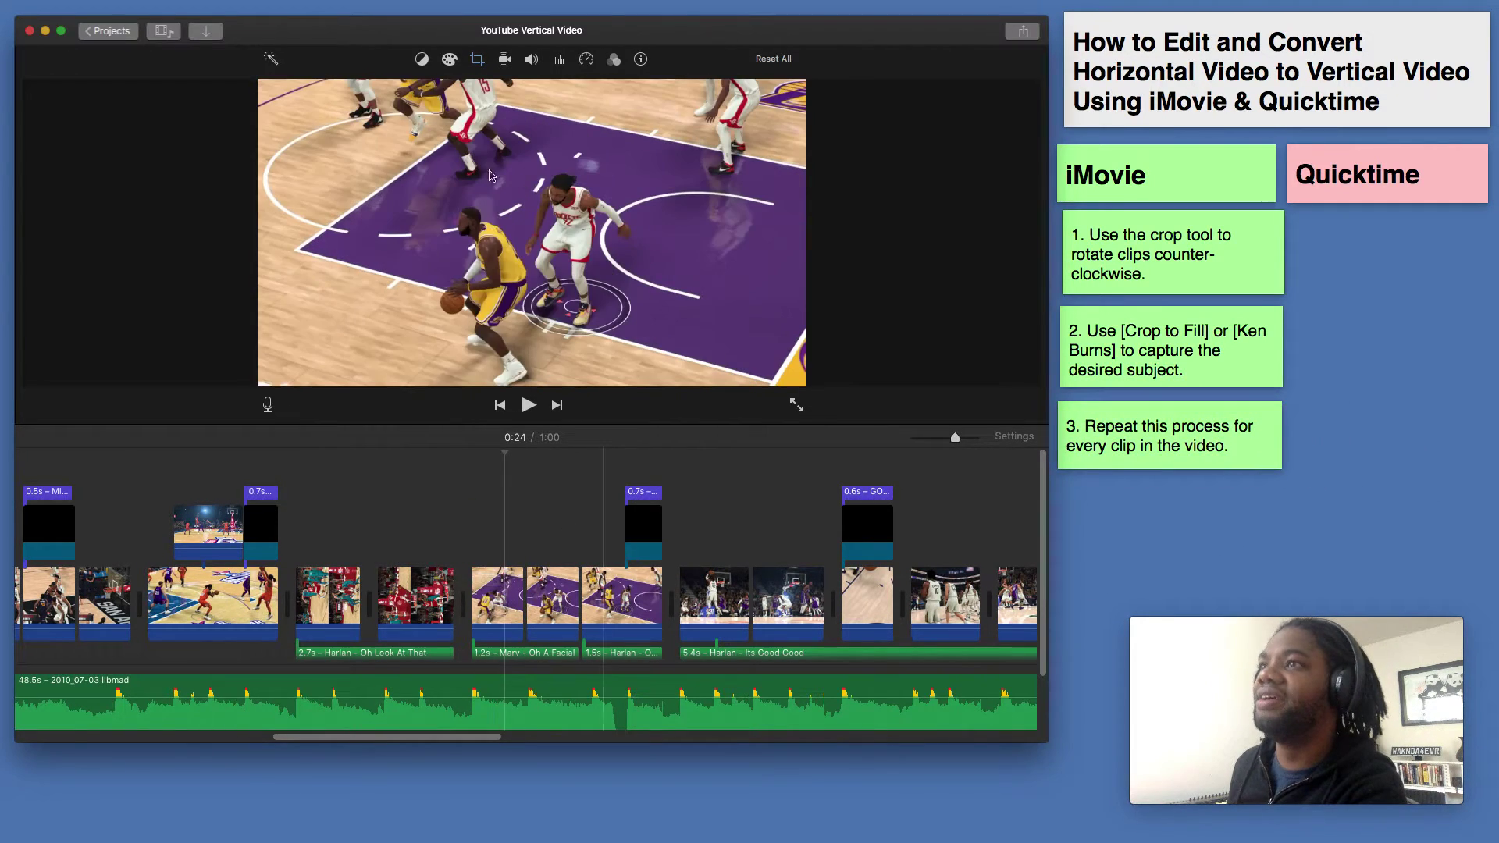
click(480, 63)
click(363, 90)
click(420, 92)
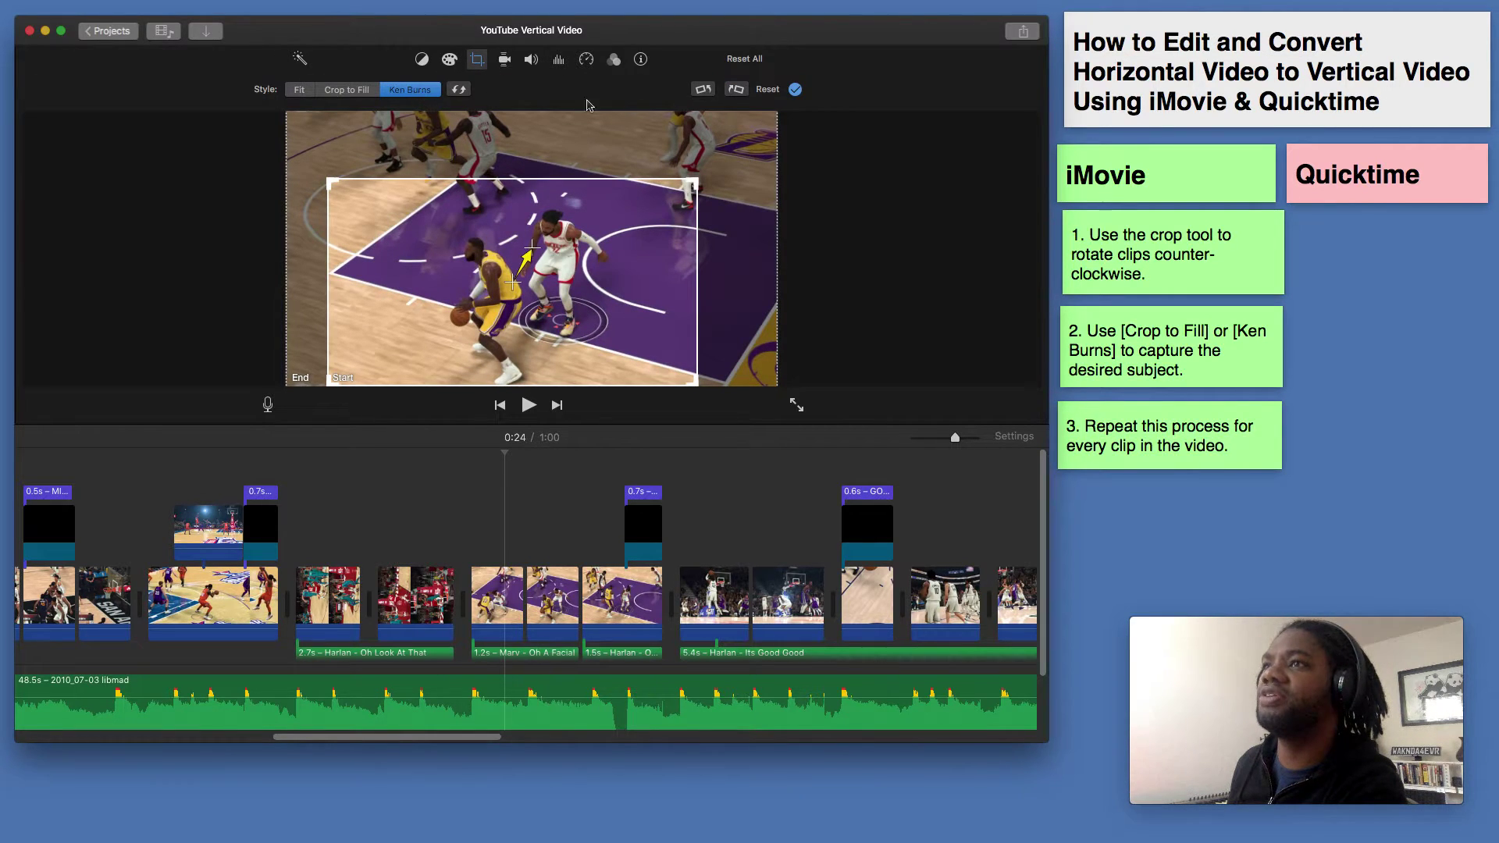
click(711, 92)
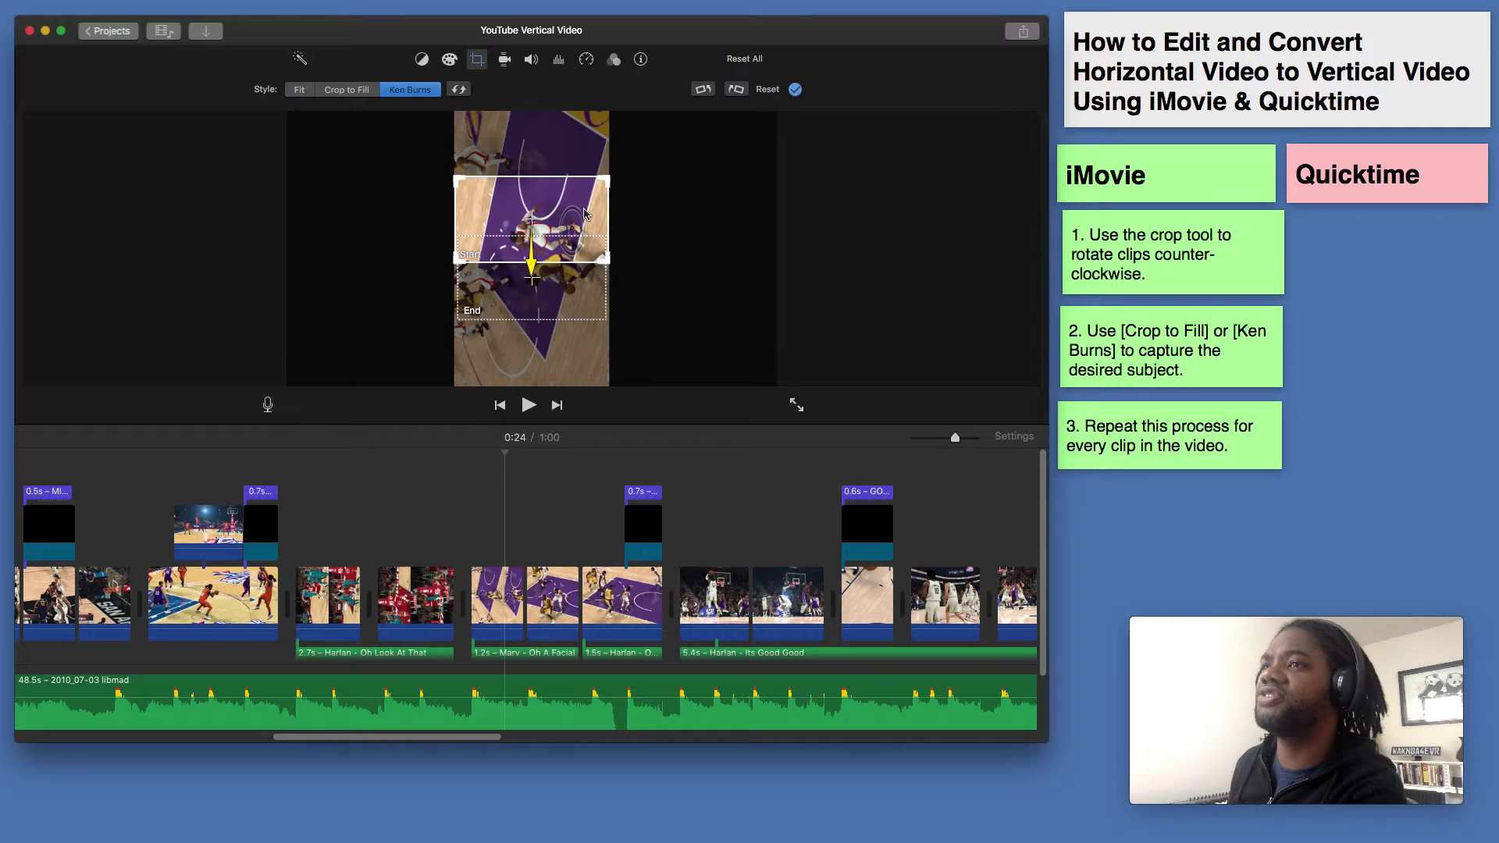
drag(559, 296, 559, 293)
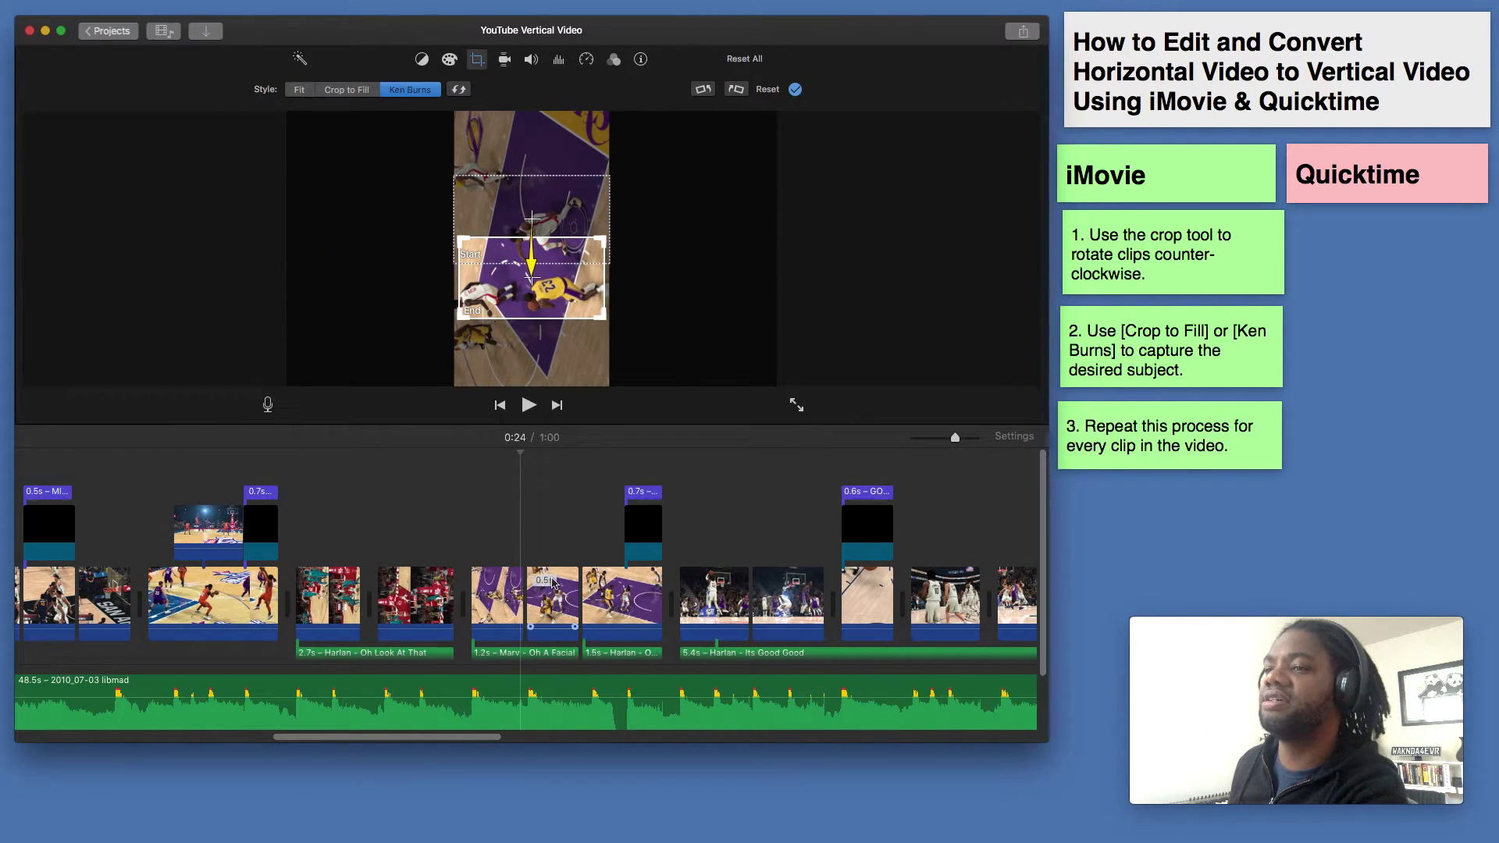
- Rotate the second purple-court clip counterclockwise and position its Crop to Fill frame over the yellow-jersey ball handler
click(551, 586)
click(703, 89)
drag(577, 230, 572, 303)
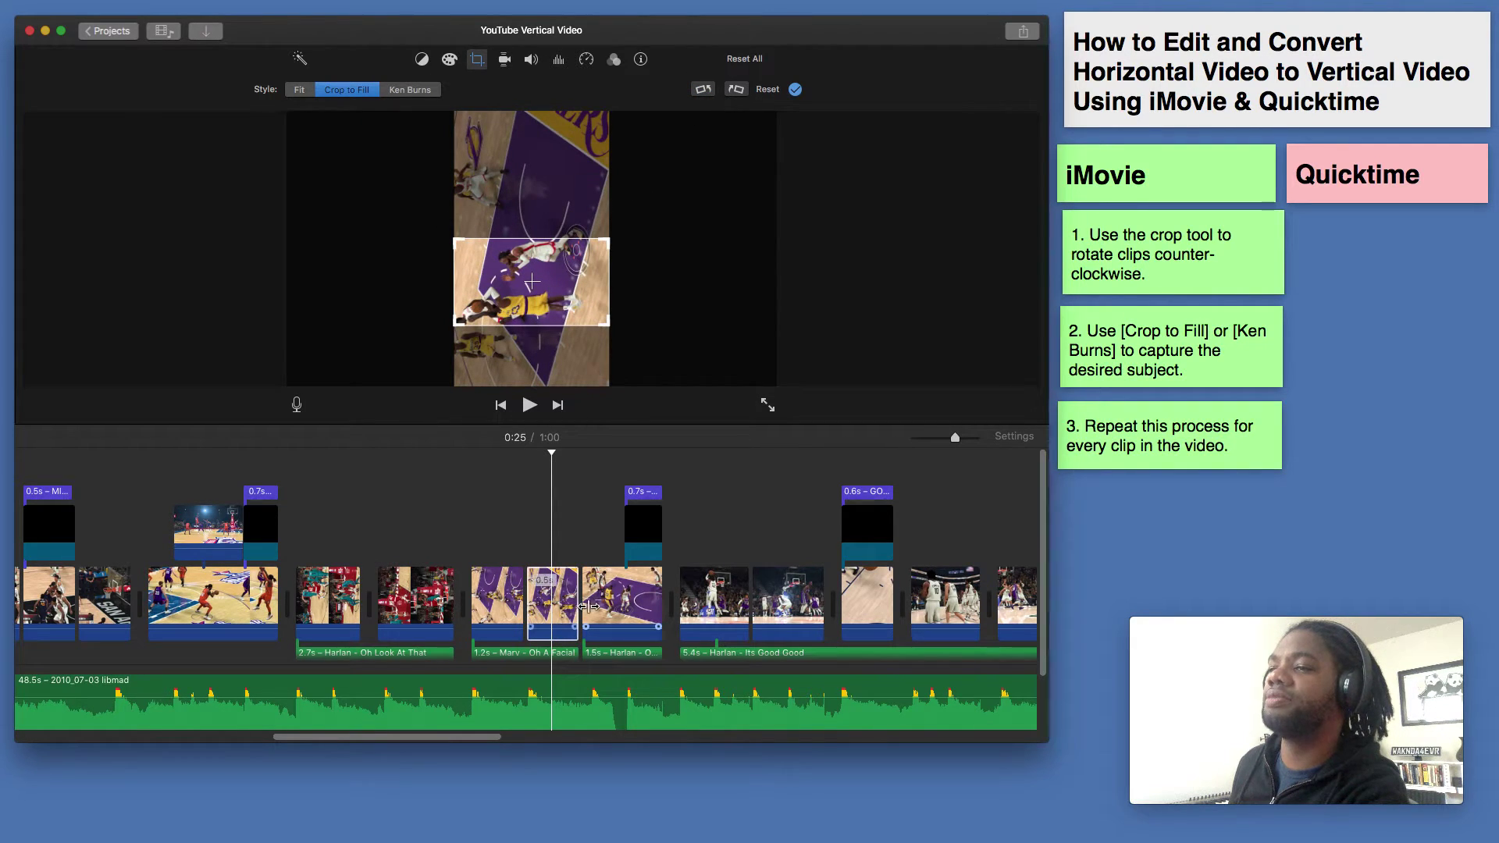
- Rotate the third purple-court clip counterclockwise and position its Crop to Fill frame over the players on the purple court
click(609, 585)
click(704, 89)
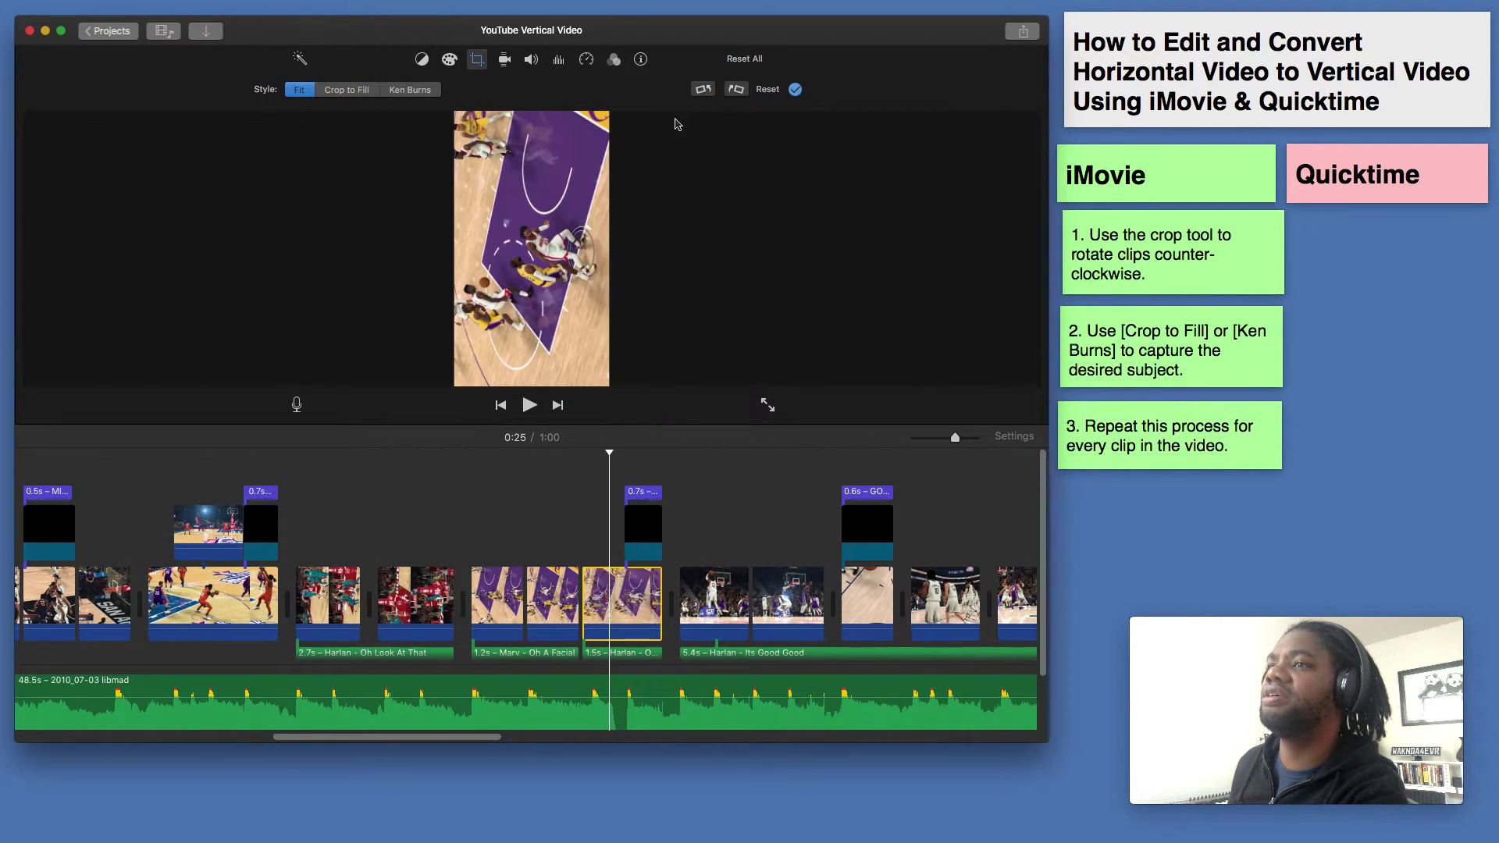
click(372, 86)
drag(576, 205, 574, 240)
click(340, 548)
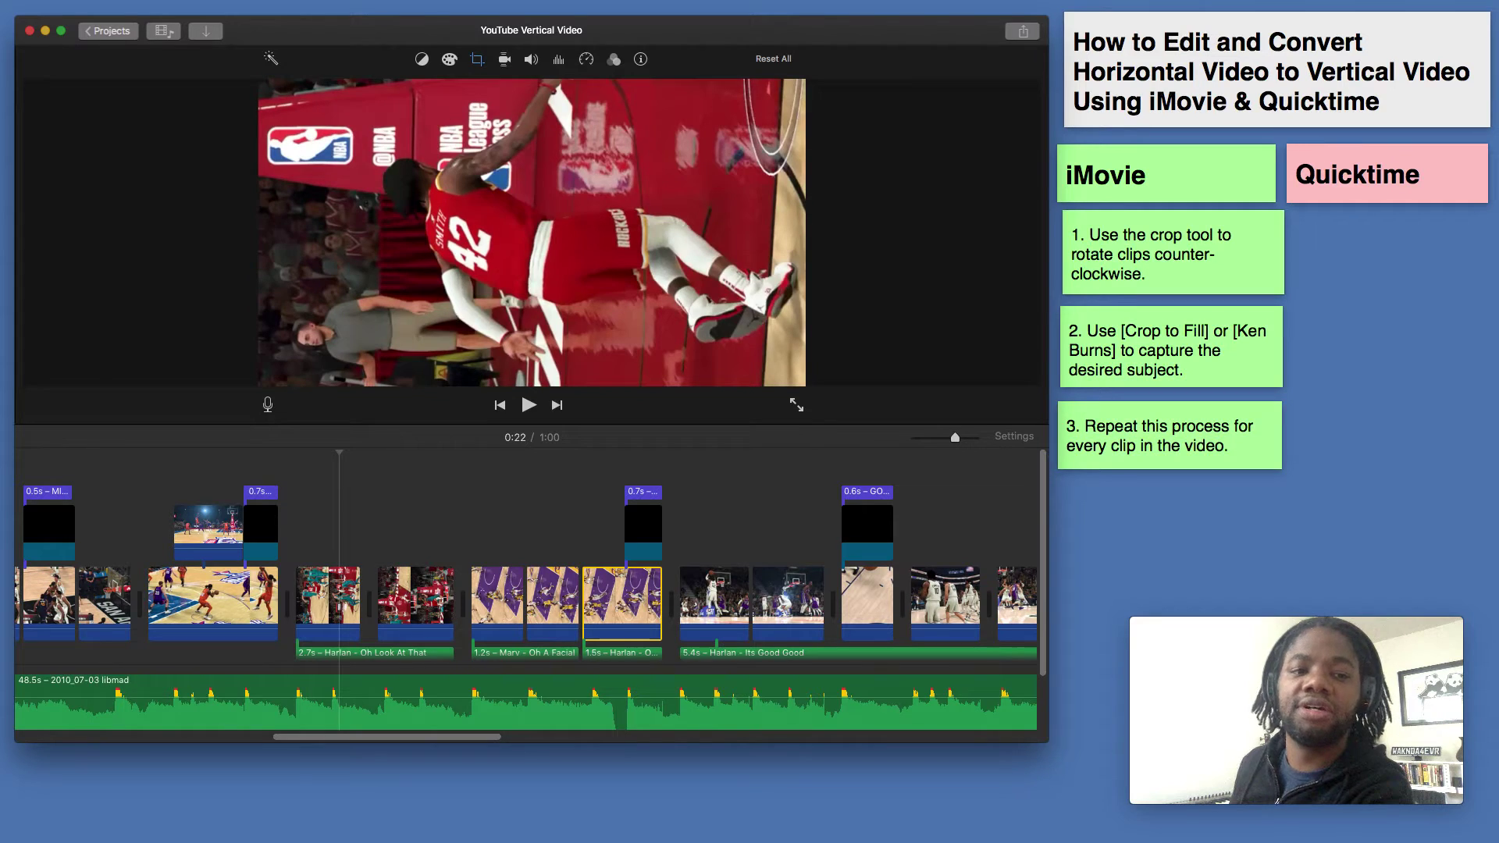
- Place the step 4 sticky note about exporting to HD below the third iMovie note, and look at the project's export destinations
drag(857, 415, 1155, 495)
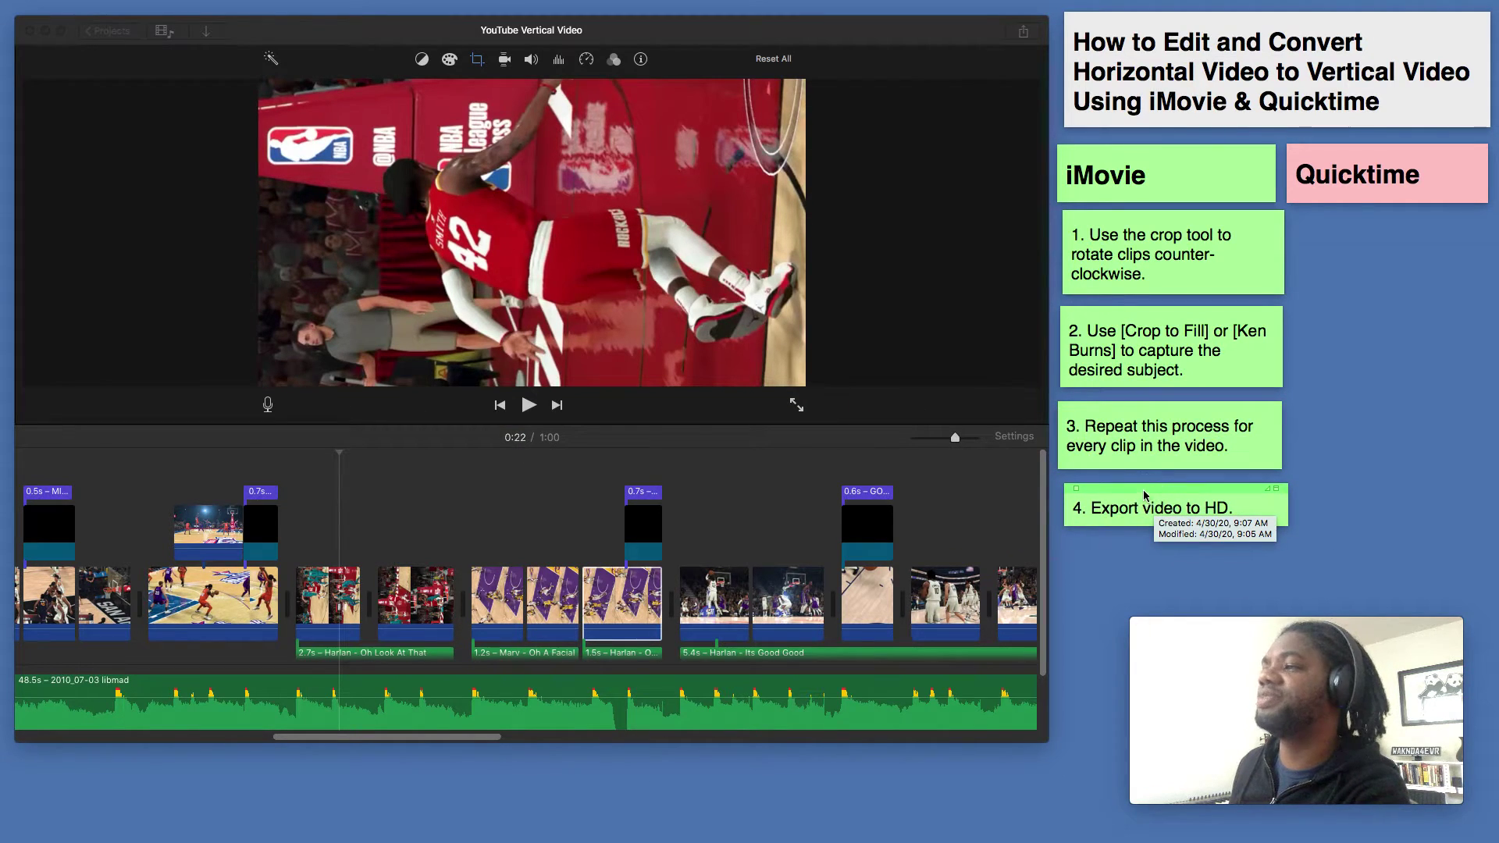
click(1025, 33)
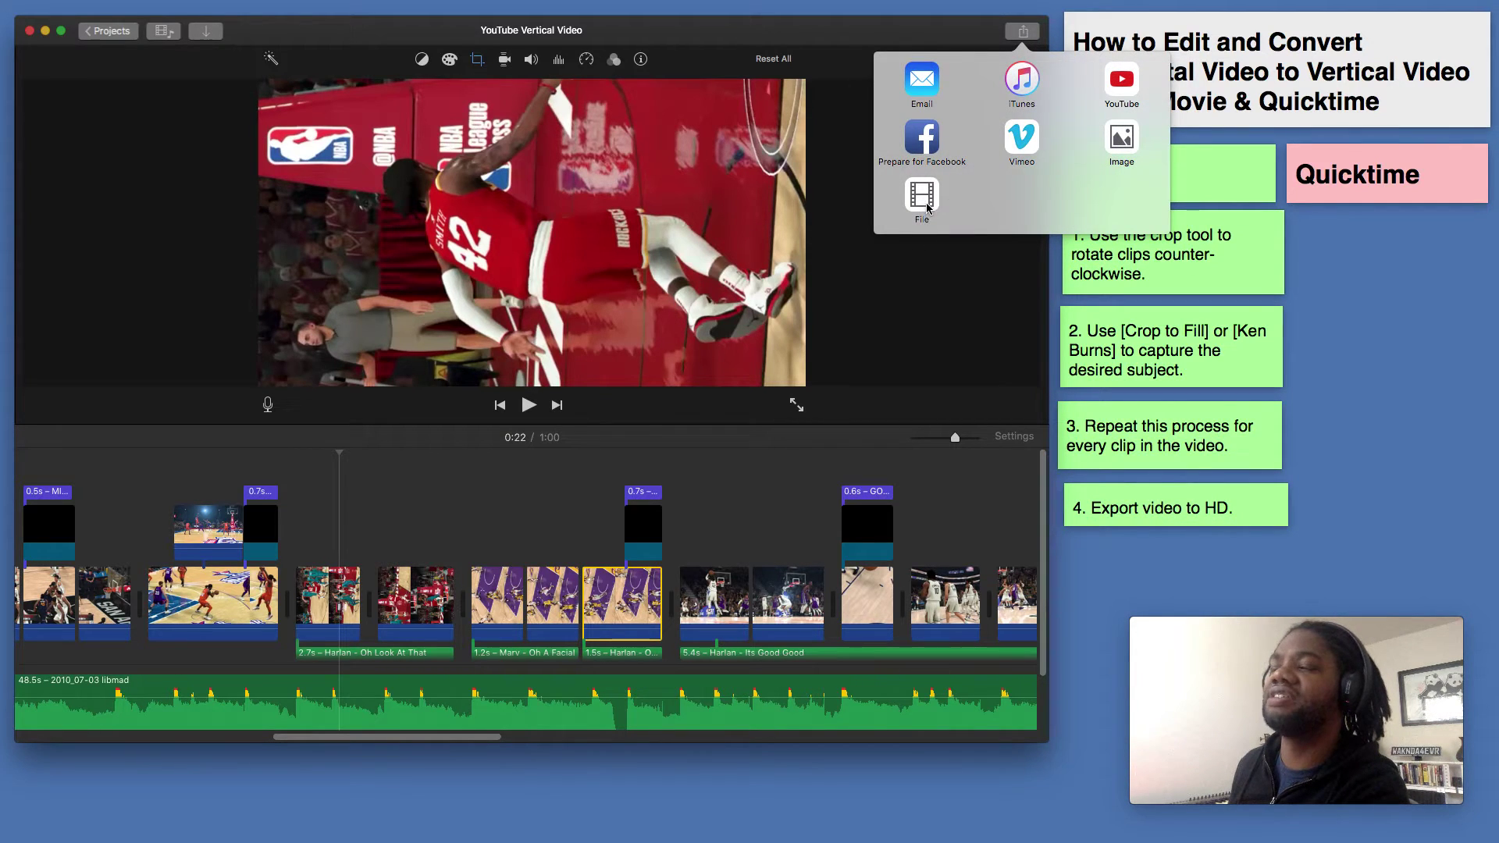
click(919, 311)
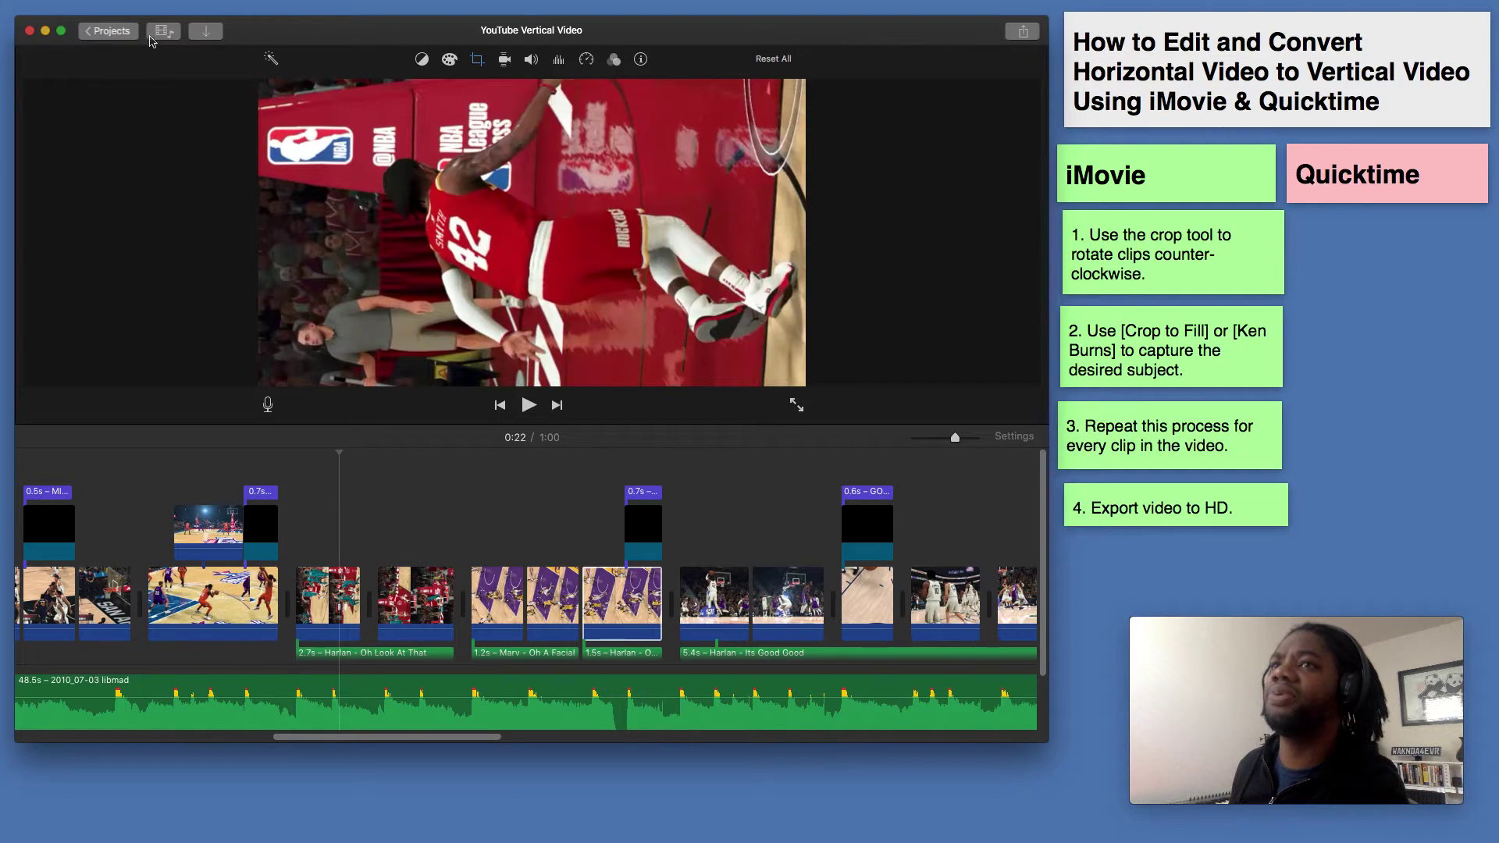
- Minimize the iMovie project, switch to the exported video in QuickTime Player, and move and enlarge its window
click(45, 32)
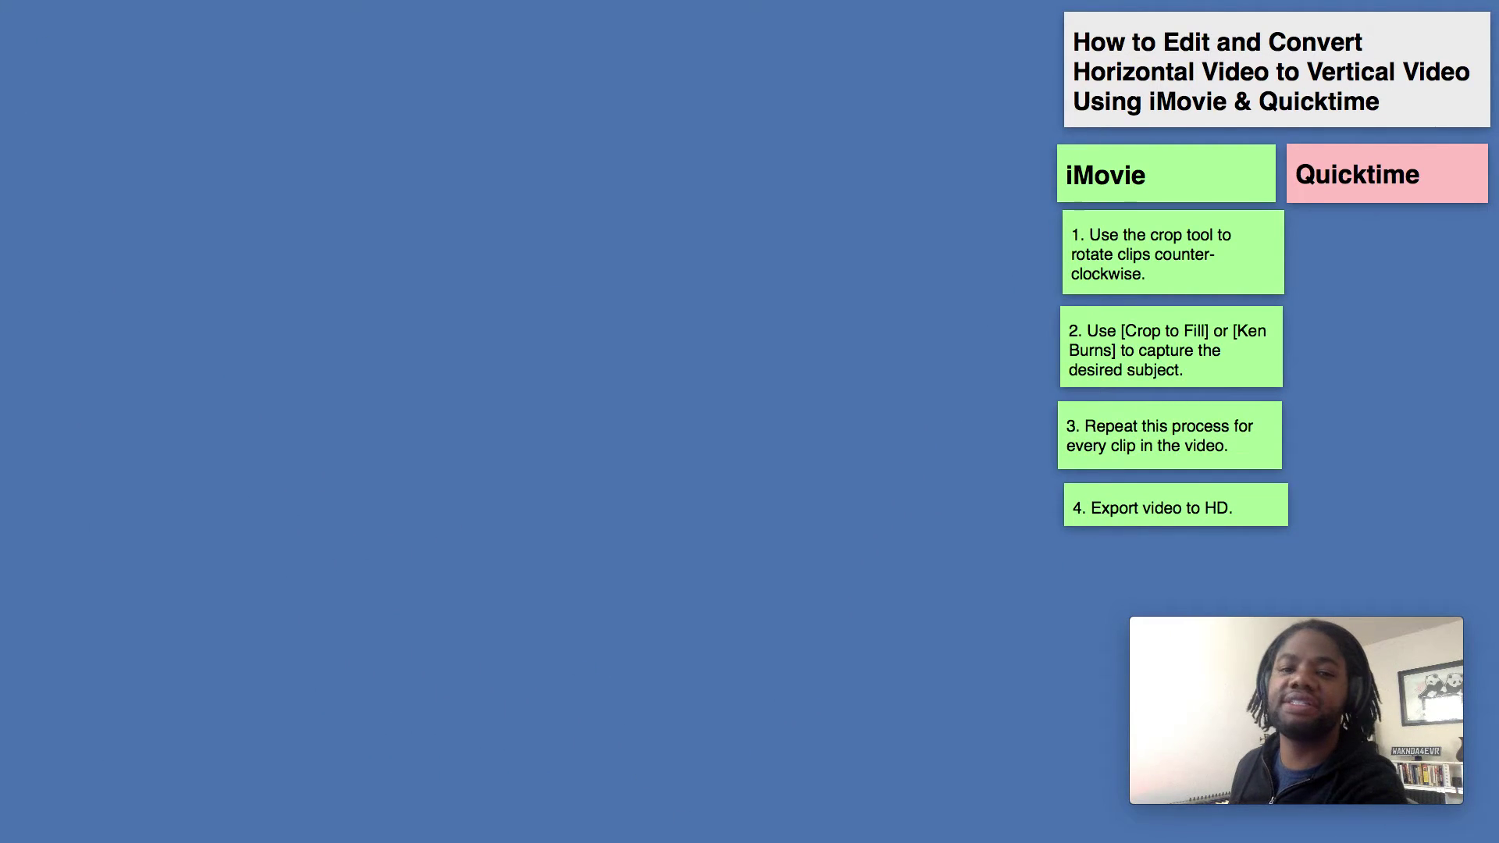
drag(325, 91, 182, 92)
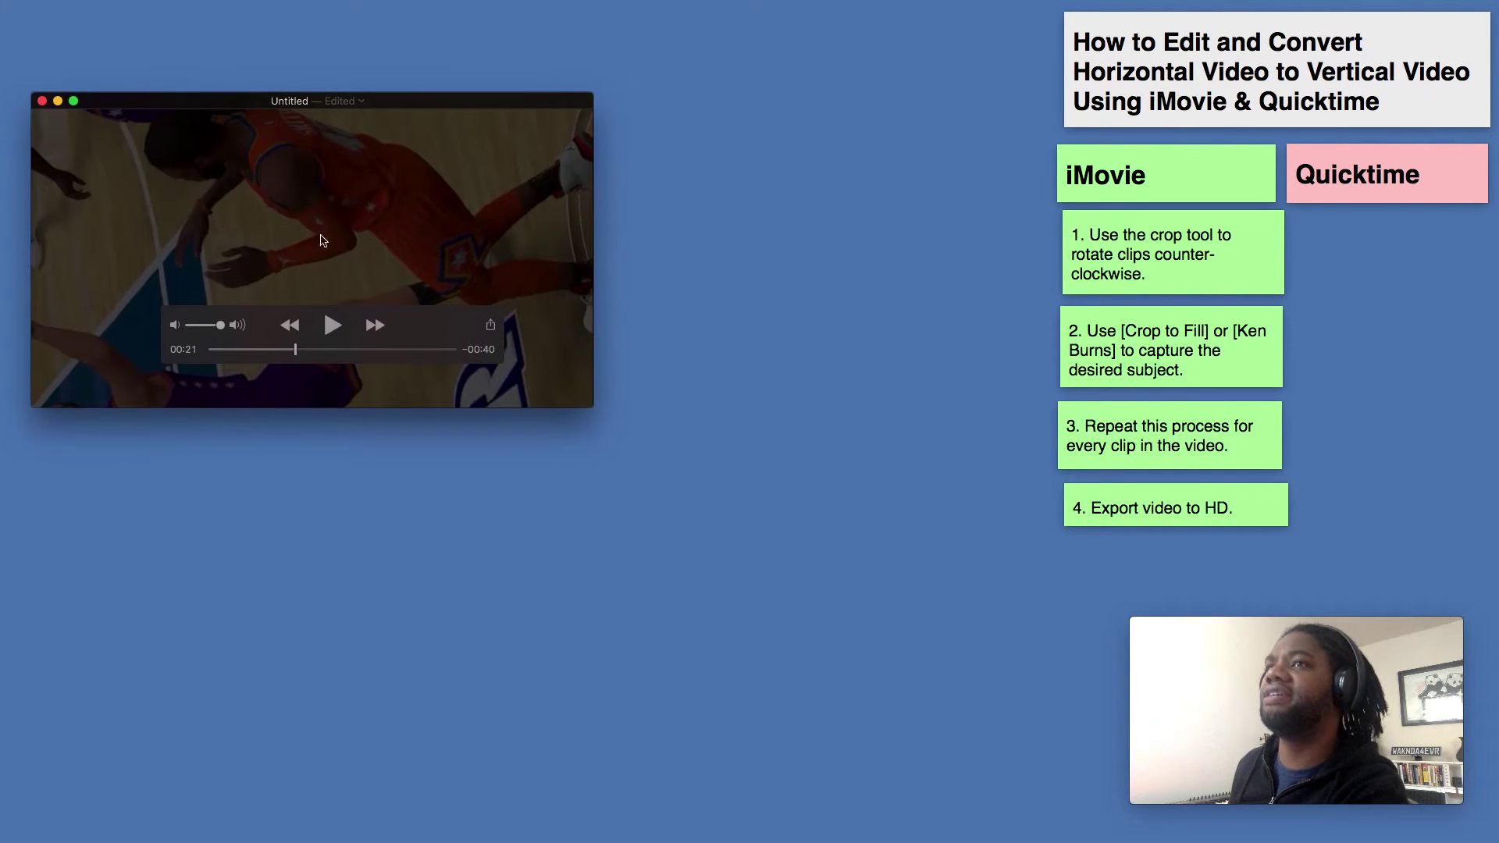
drag(594, 406, 981, 603)
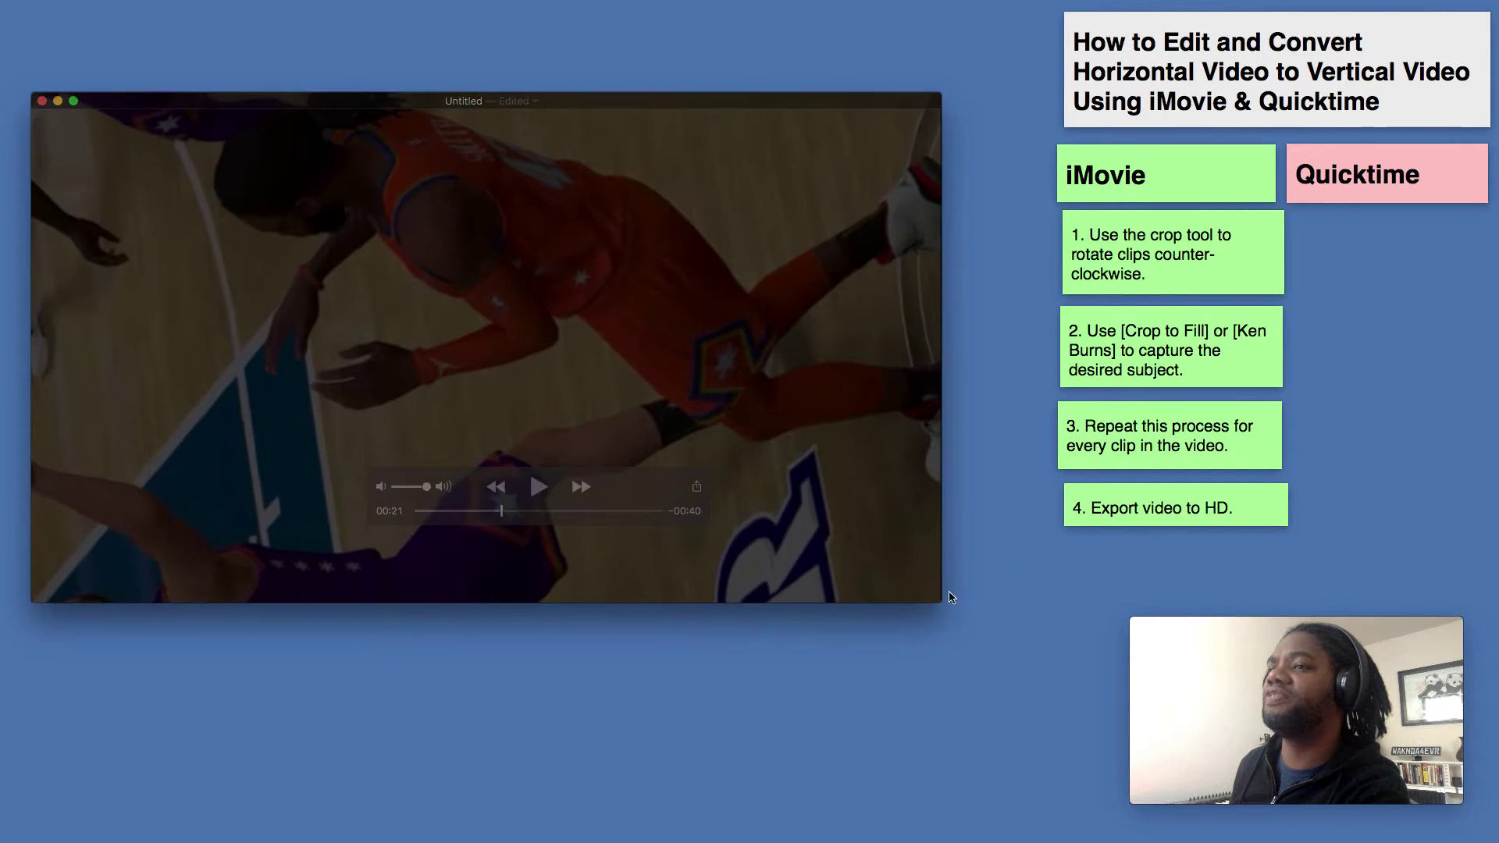
- Play the sideways exported video briefly at the red-court section around 0:22, and pause it
click(487, 513)
click(530, 492)
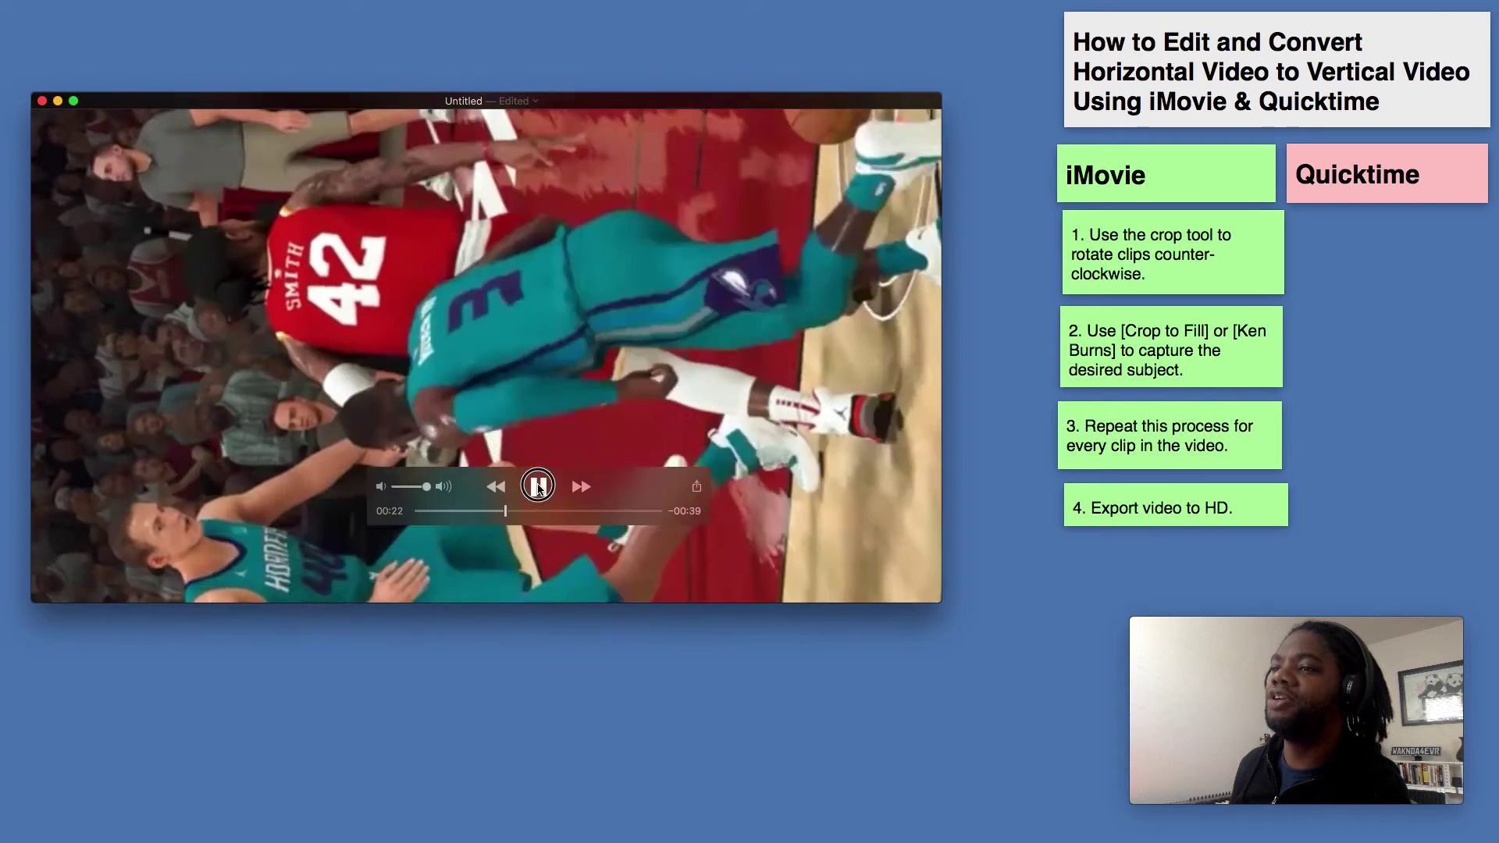
click(538, 487)
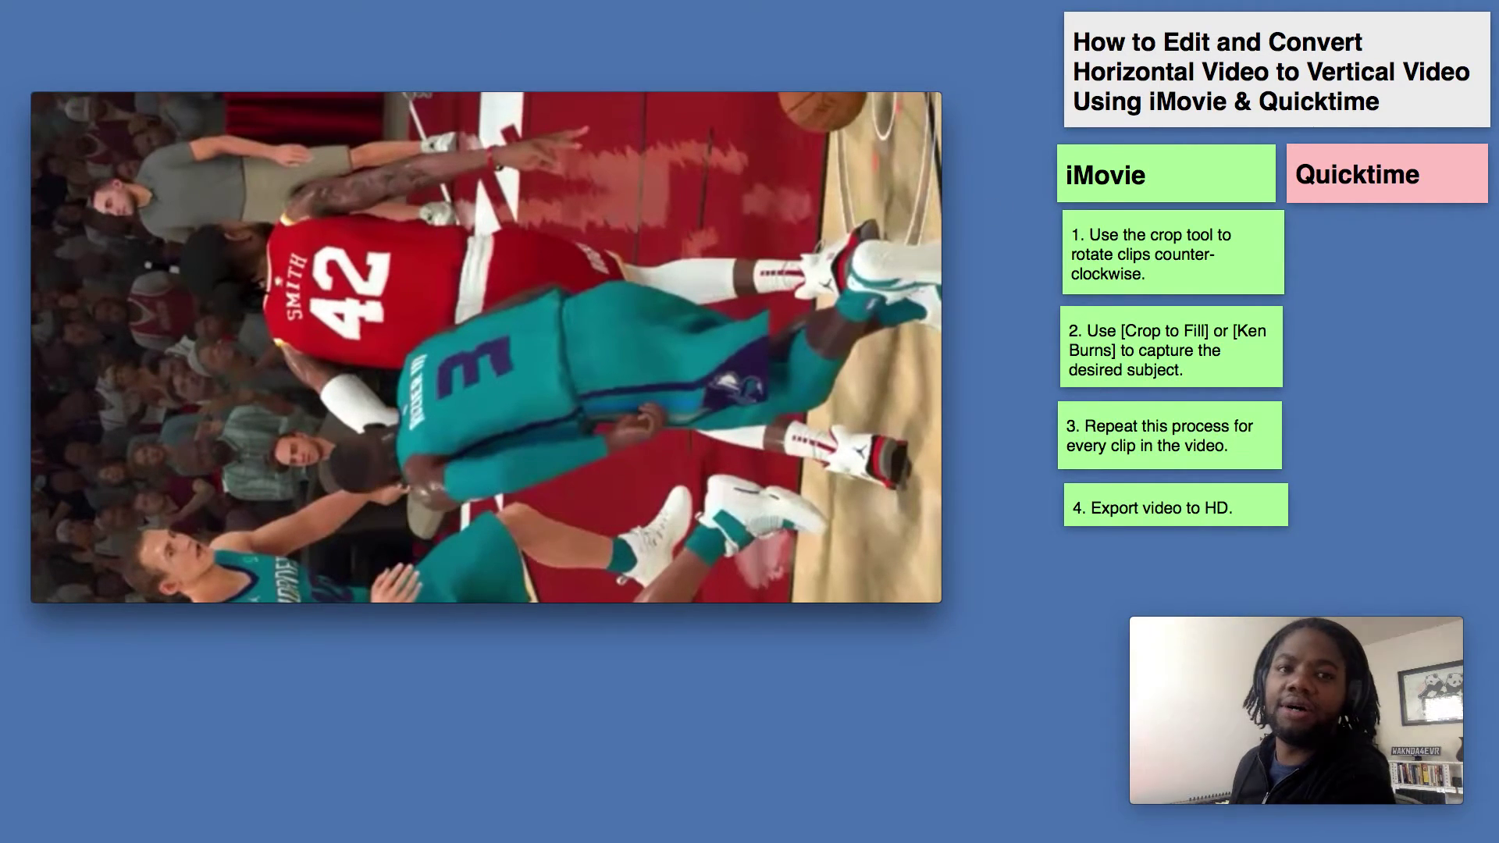
- Place the Quicktime sticky notes for step 1, opening the video, and step 2, rotating it right, below the Quicktime heading
drag(1247, 125, 1361, 219)
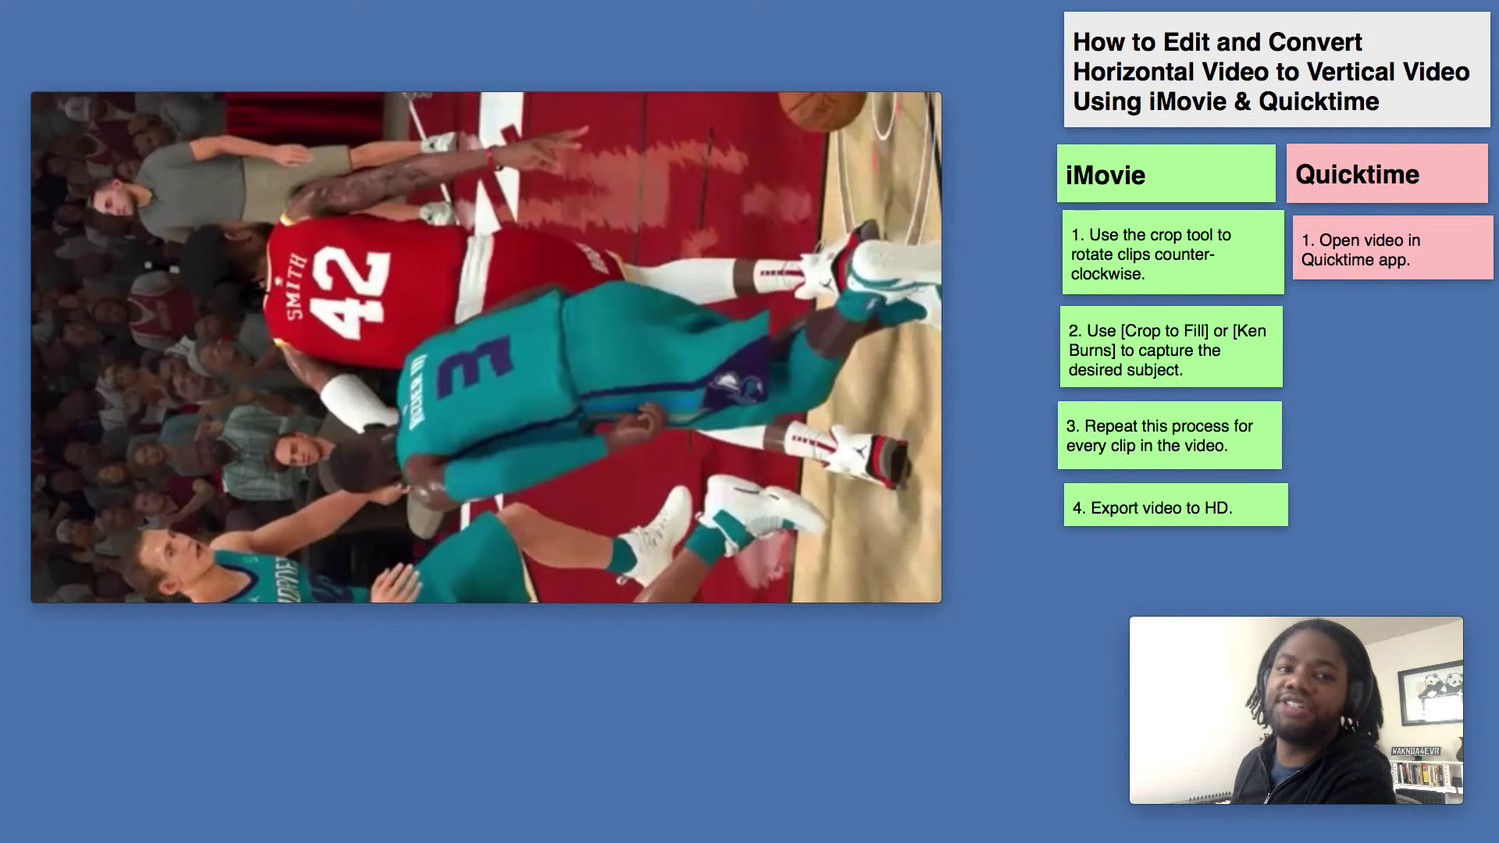
drag(312, 299, 1395, 295)
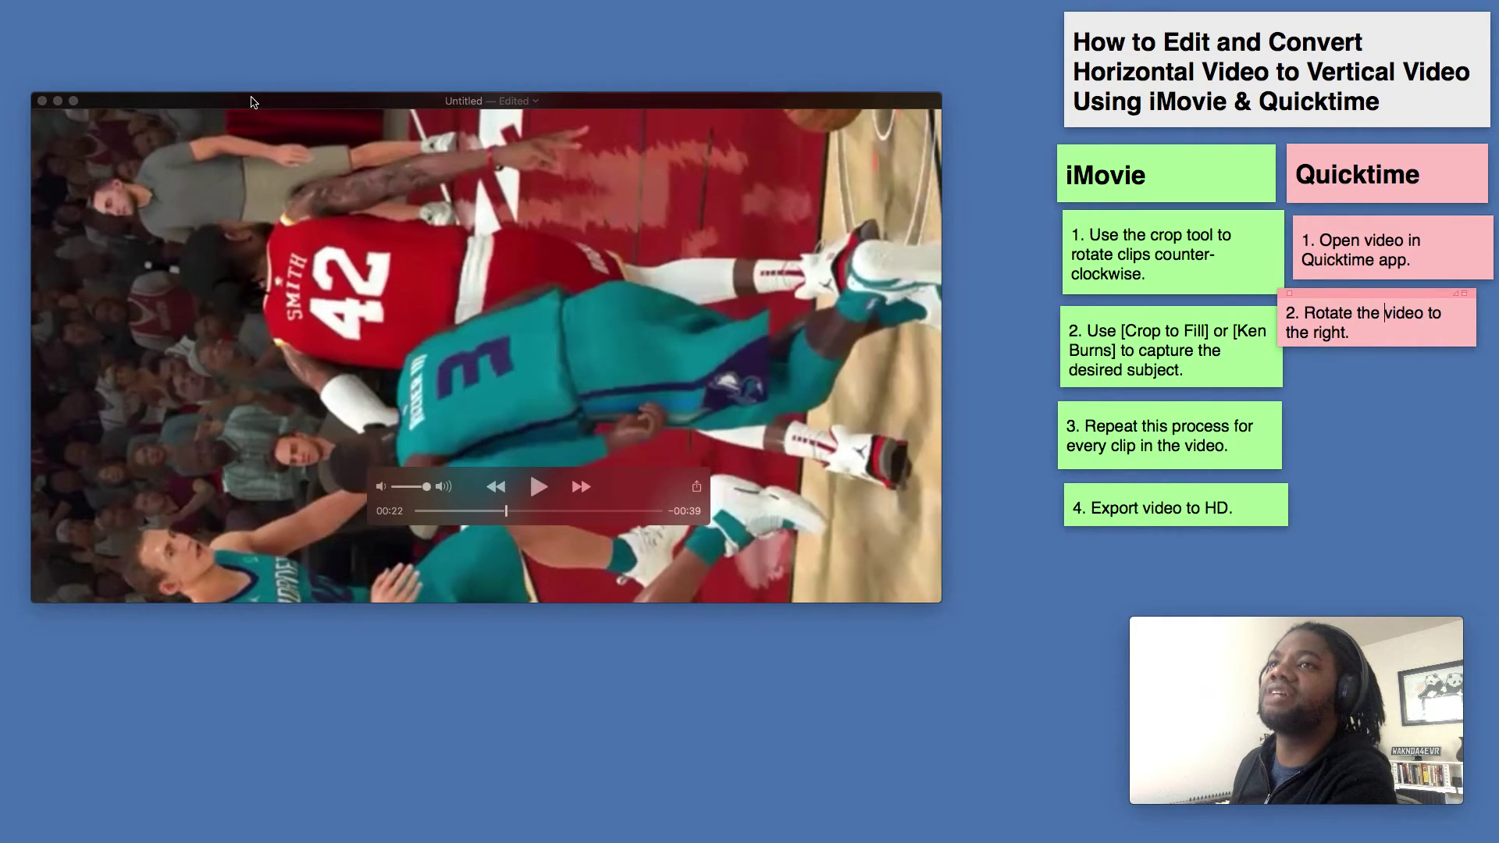
- Rotate the exported video to the right, and reposition and enlarge its upright window
click(195, 9)
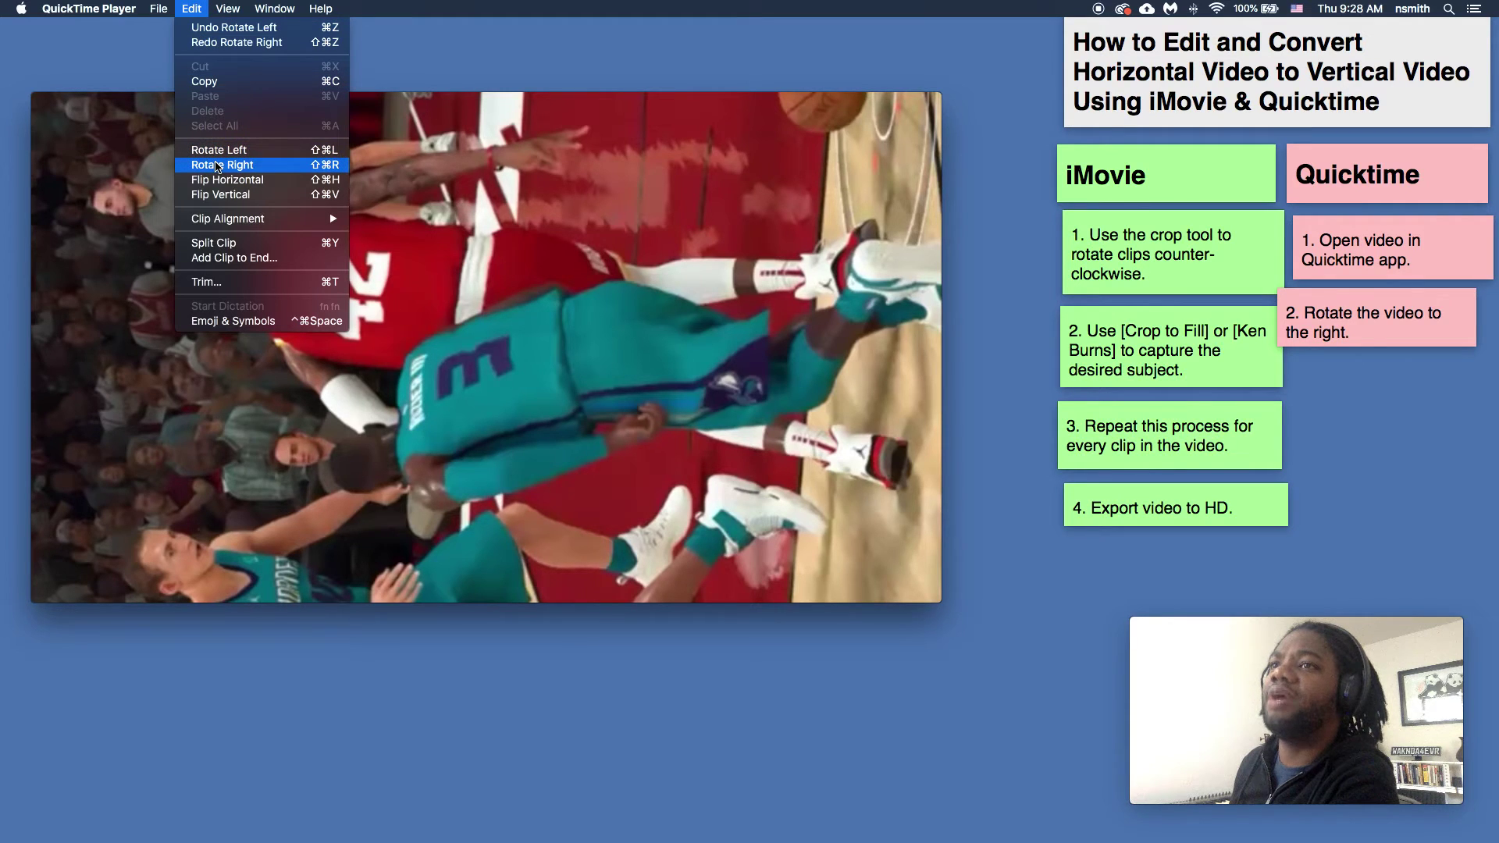
click(218, 165)
drag(236, 108, 544, 42)
drag(621, 562, 803, 776)
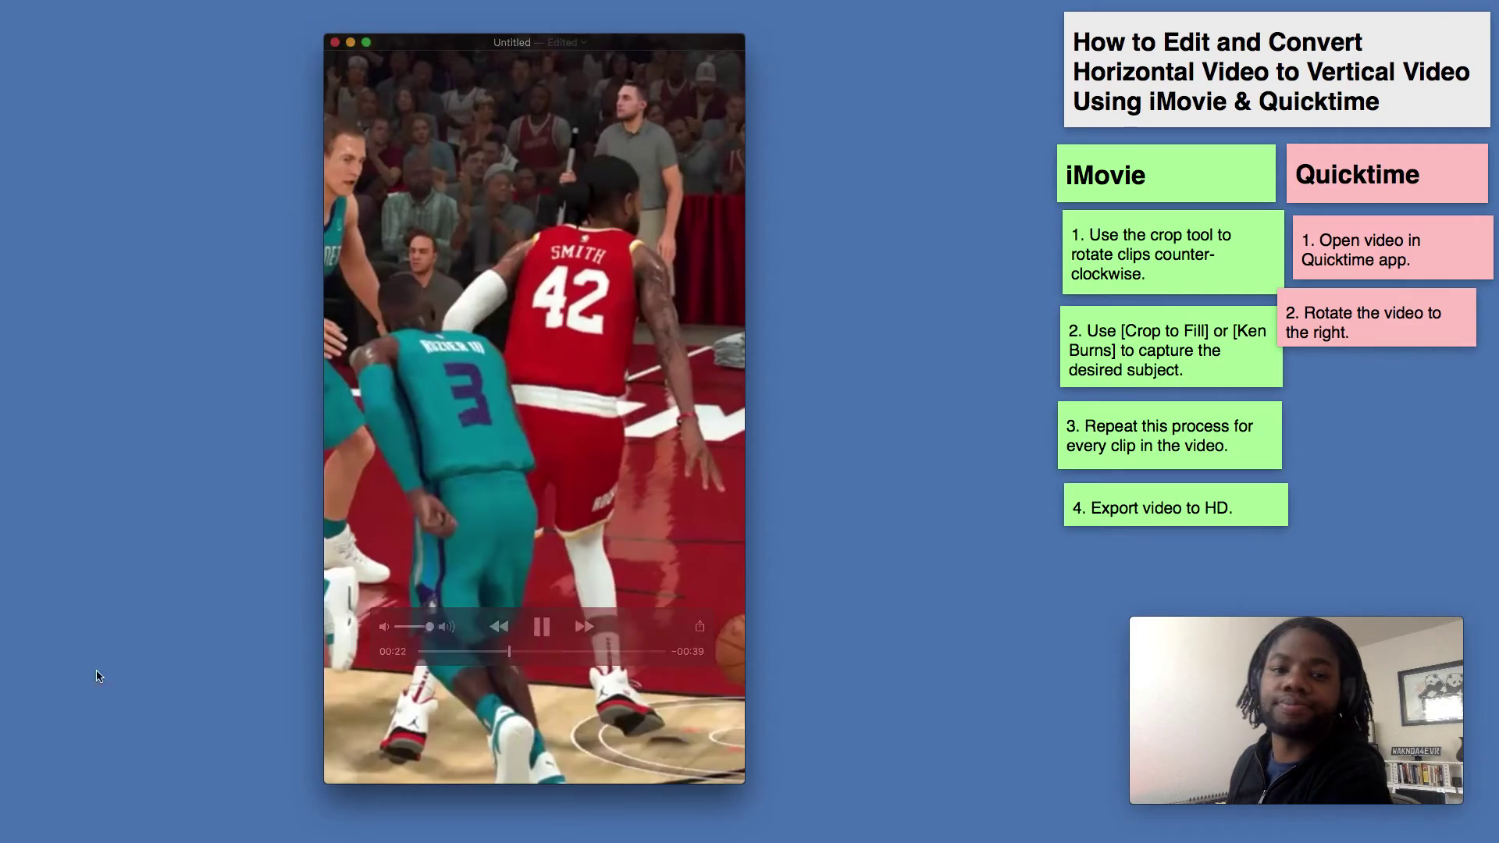
- Place the step 3 sticky note about saving the video below the second Quicktime note, and pause the vertical video's playback
drag(1498, 437, 1439, 367)
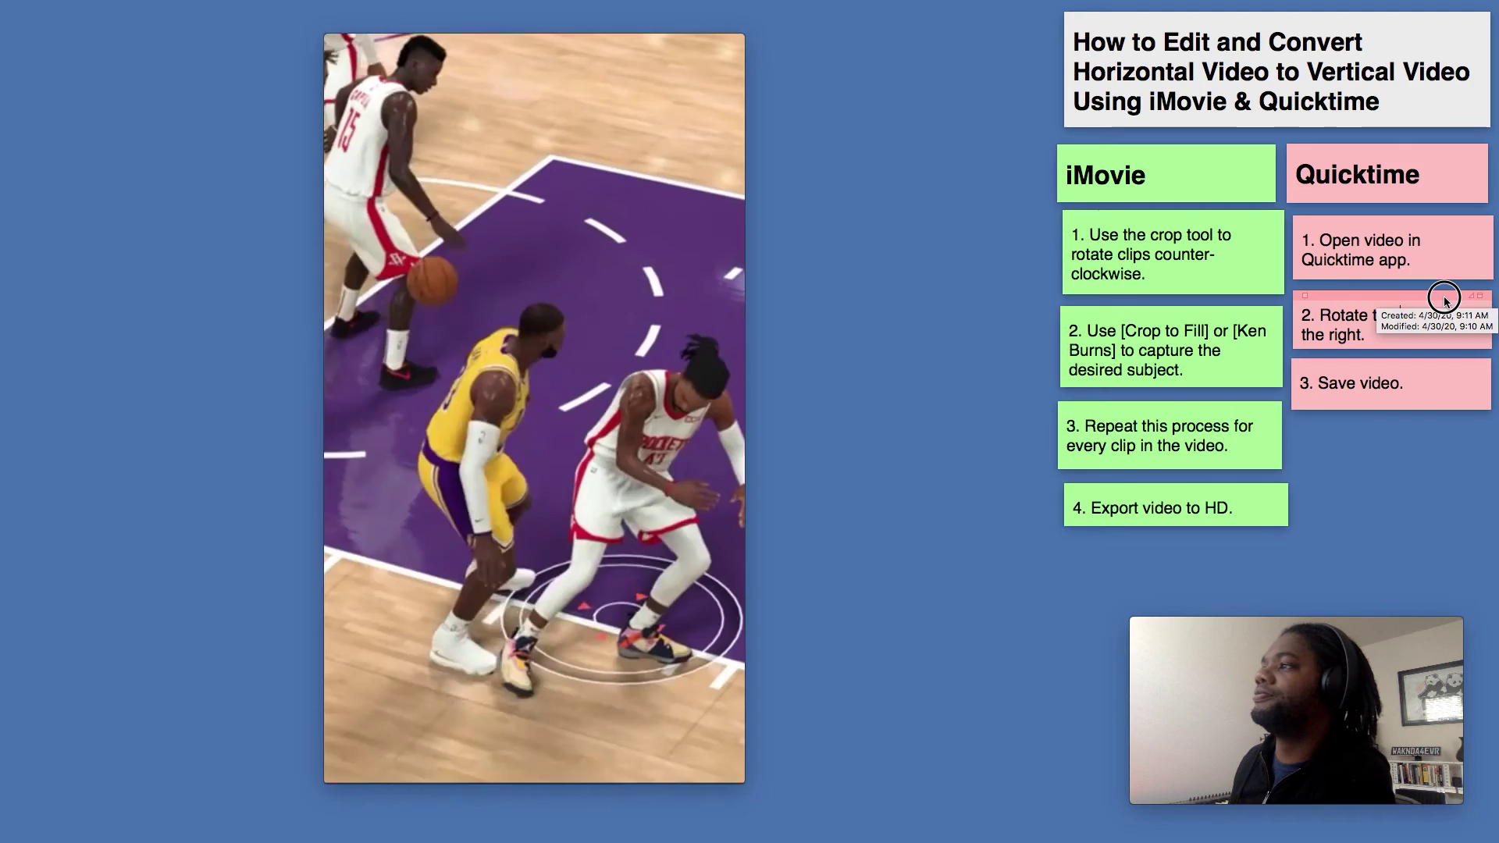
mouse_move(534, 490)
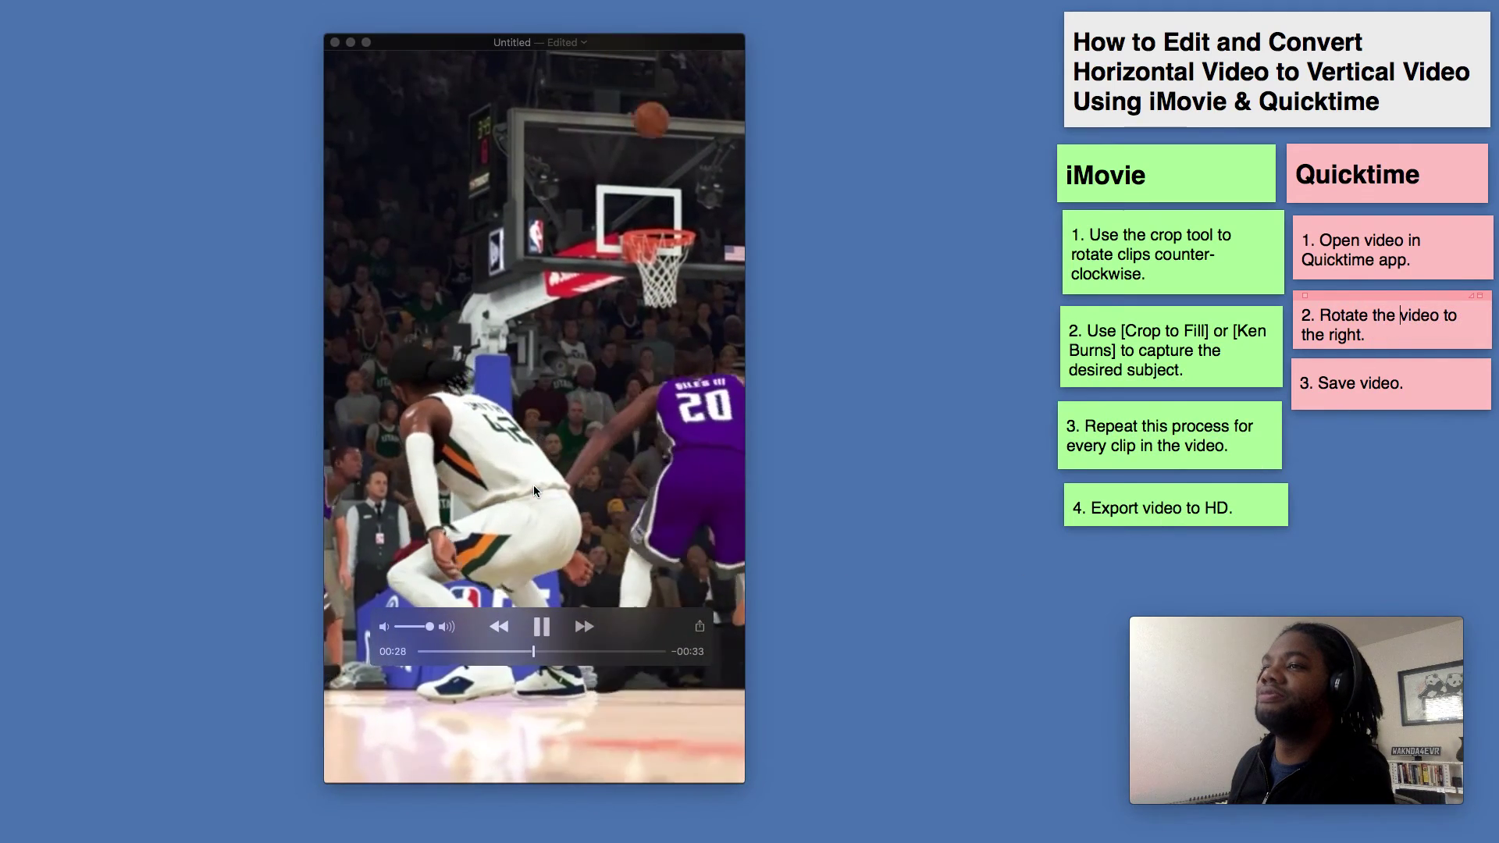
click(541, 626)
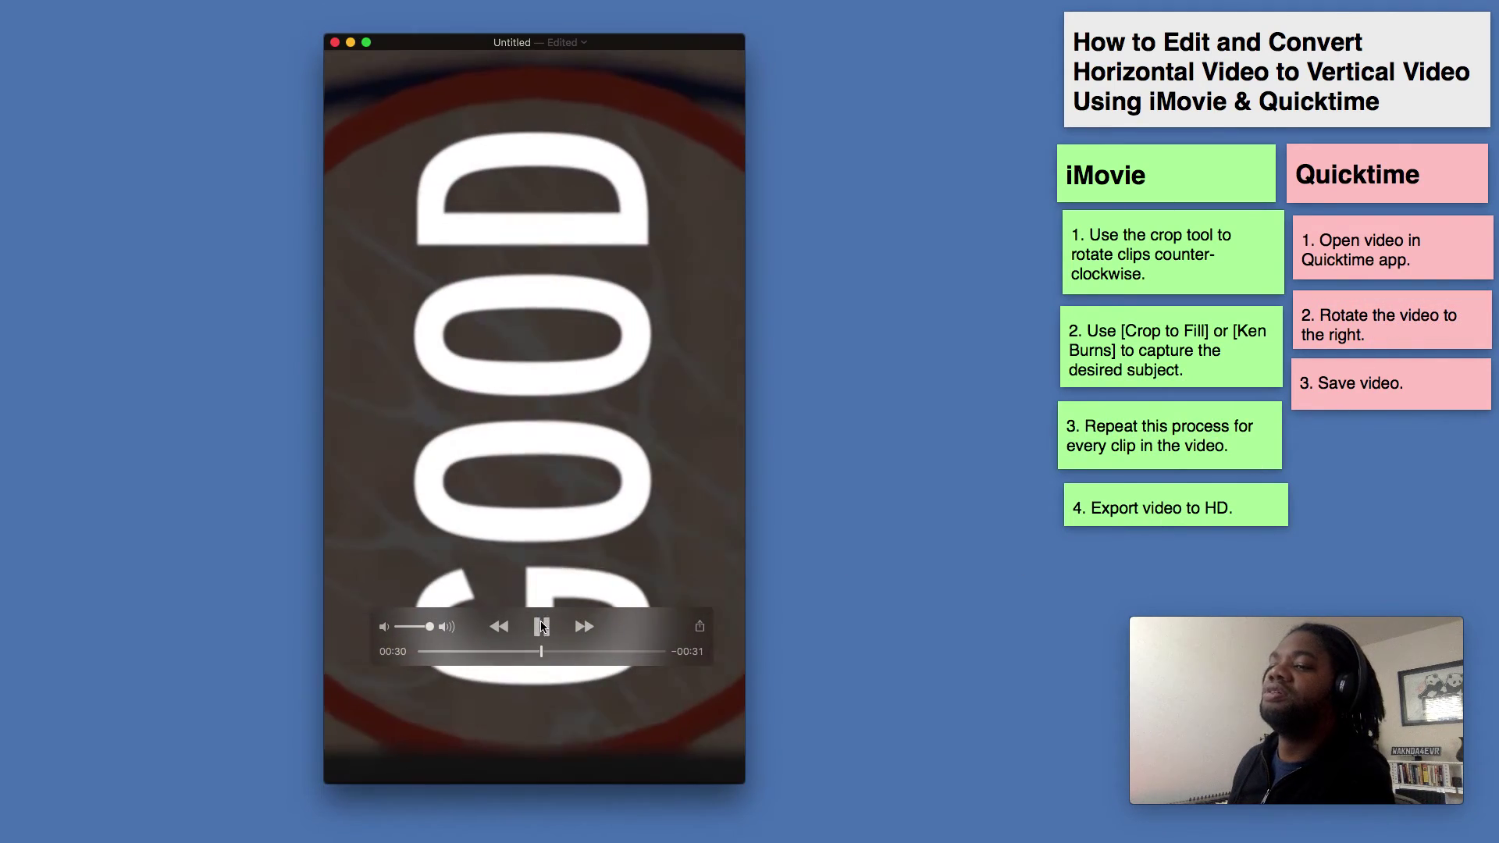